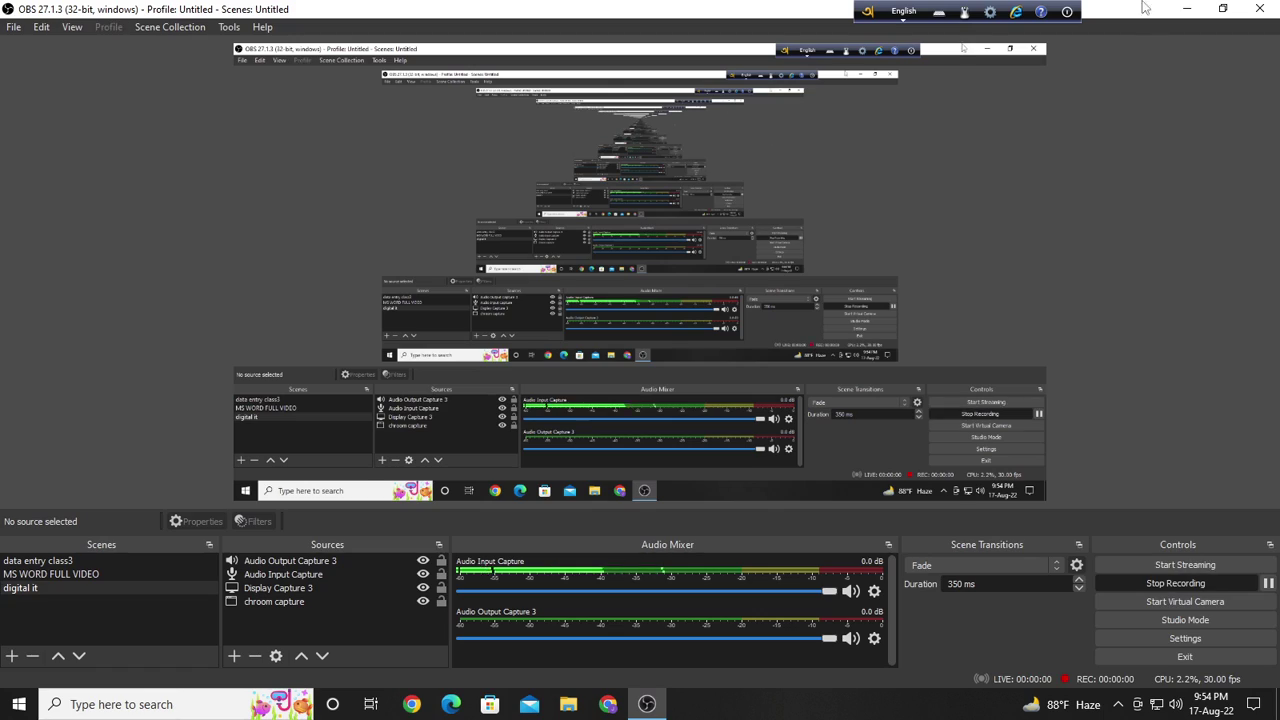
Hide the OBS recording toolbar and scroll through the Start menu app list.
{"action": "left_click", "coordinate": [1187, 9]}
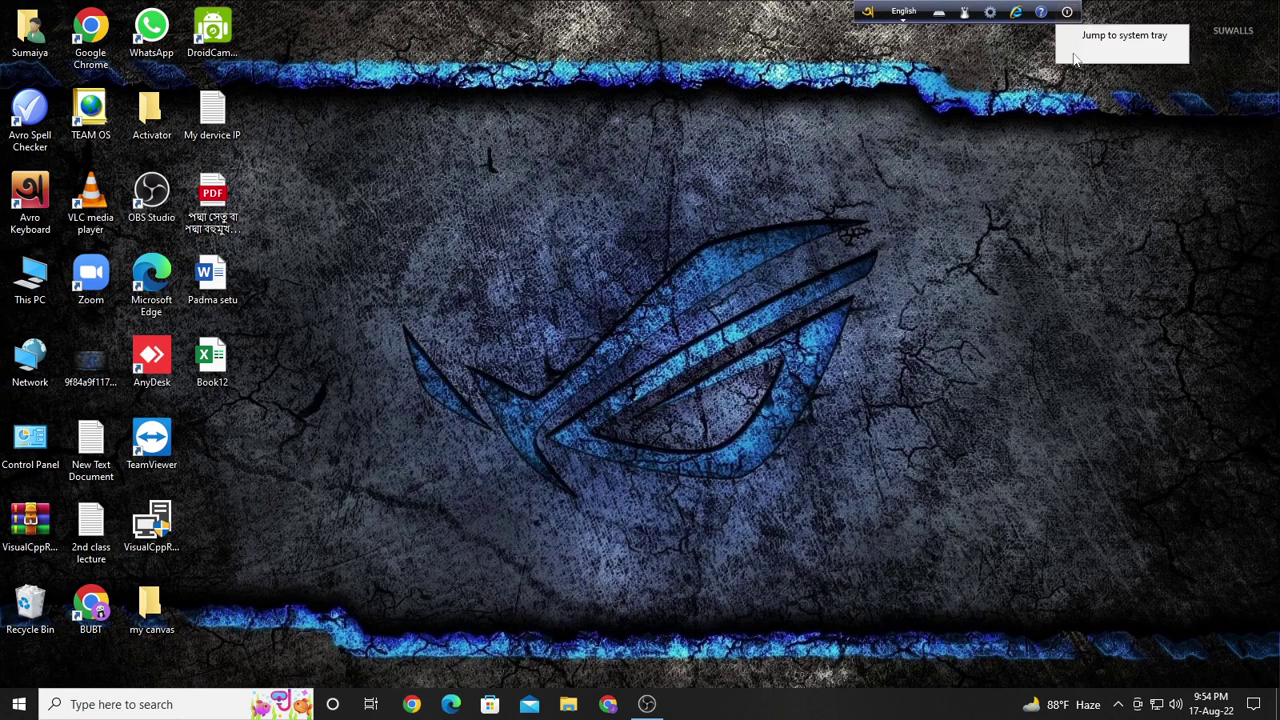
{"action": "left_click", "coordinate": [1068, 10]}
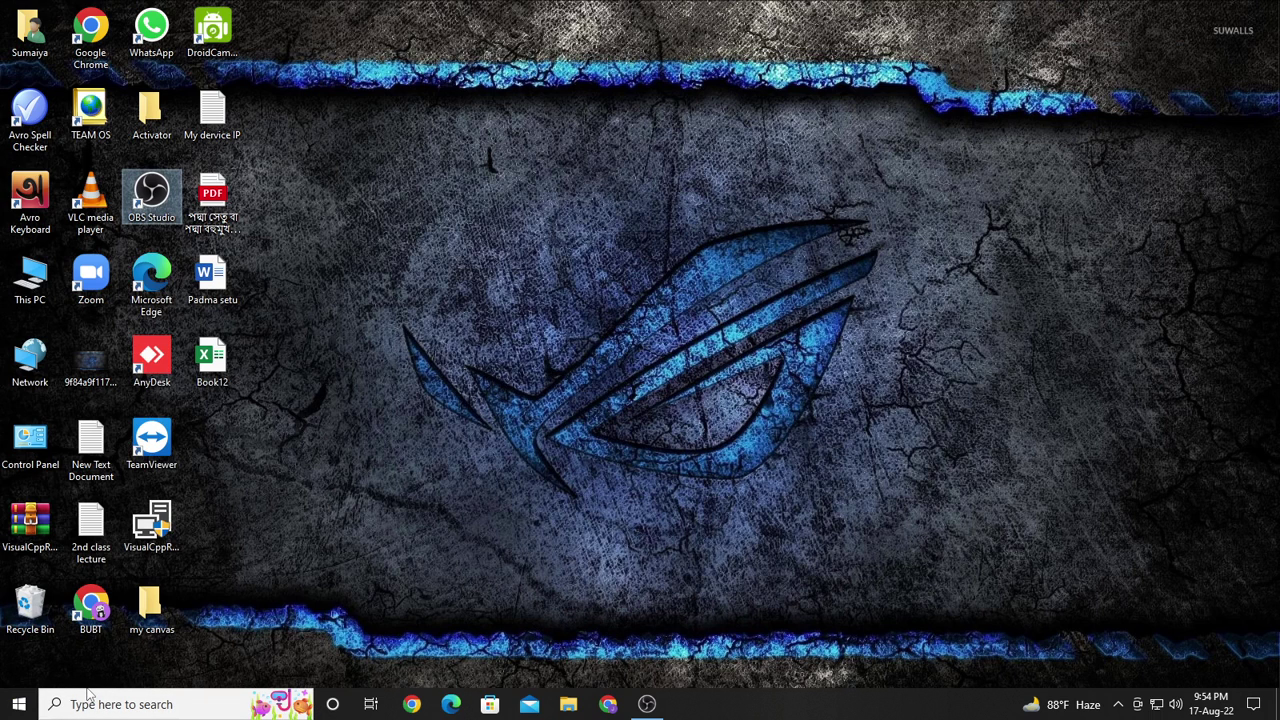
{"action": "left_click", "coordinate": [18, 704]}
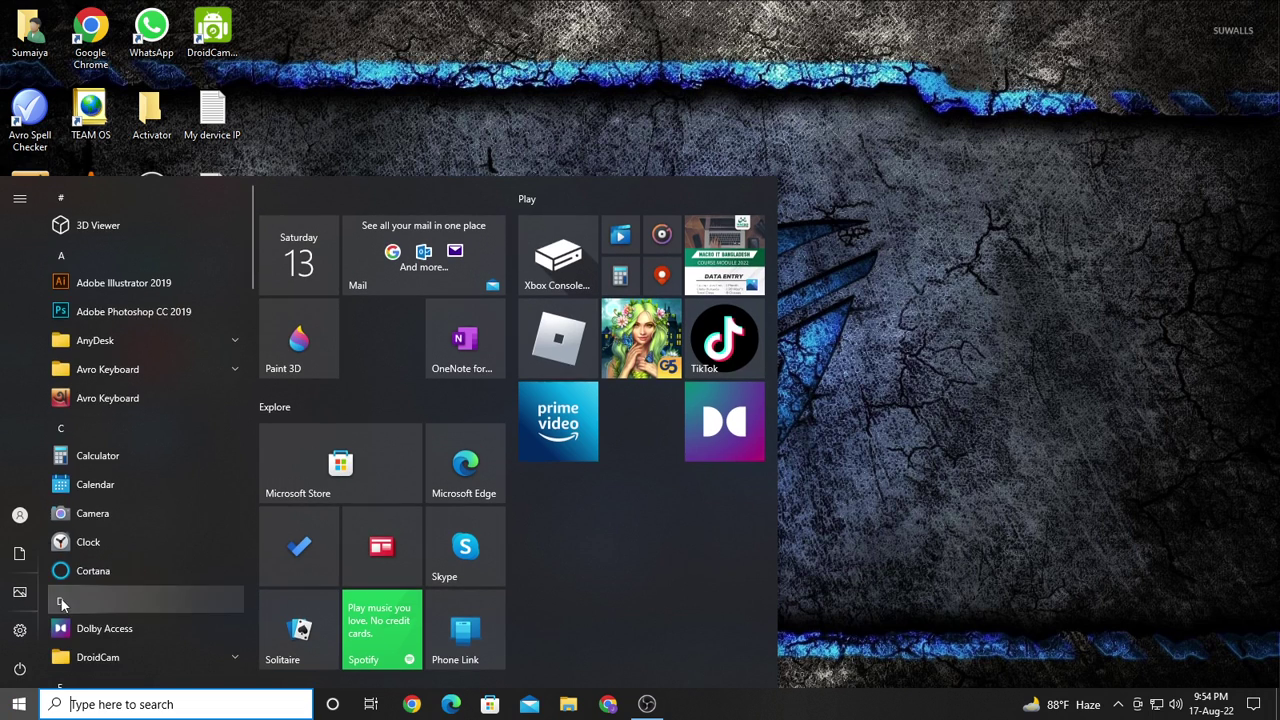
{"action": "scroll", "coordinate": [70, 610], "scroll_direction": "down", "scroll_amount": 5}
{"action": "scroll", "coordinate": [77, 620], "scroll_direction": "down", "scroll_amount": 5}
{"action": "scroll", "coordinate": [77, 620], "scroll_direction": "down", "scroll_amount": 5}
{"action": "left_click", "coordinate": [489, 118]}
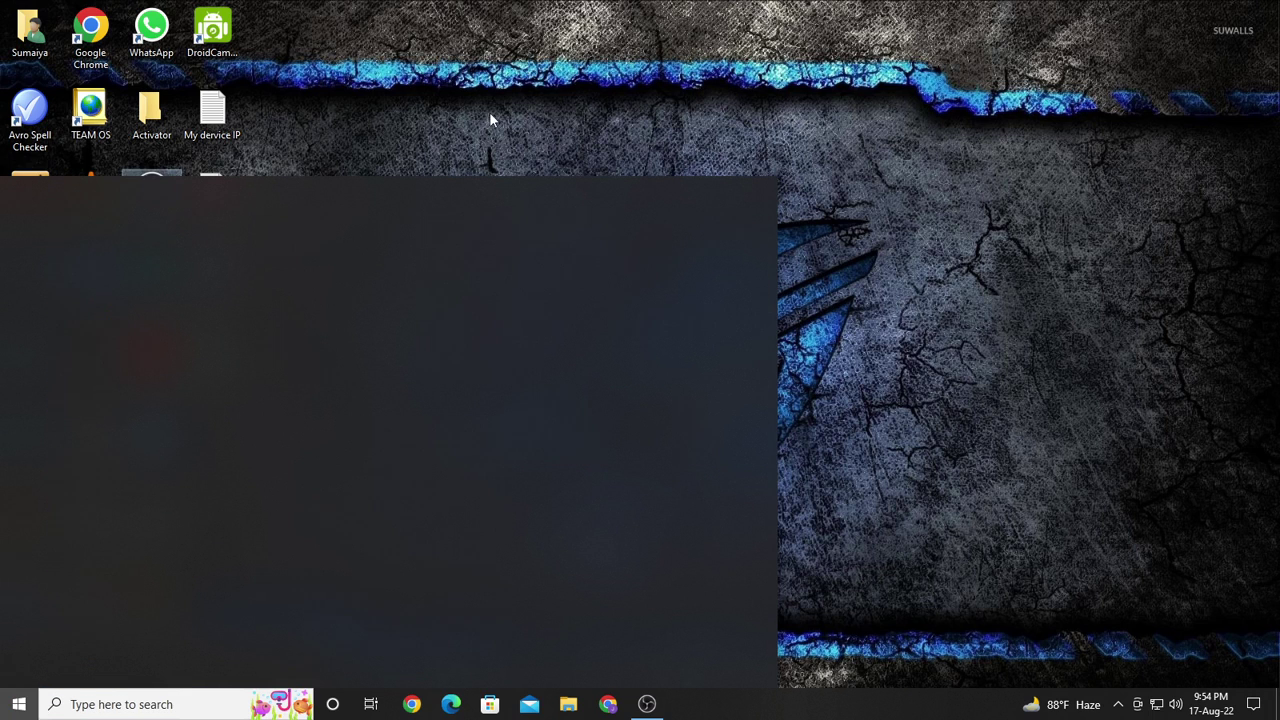
Browse the app list again, then search the taskbar for 'word'.
{"action": "left_click", "coordinate": [20, 704]}
{"action": "scroll", "coordinate": [155, 631], "scroll_direction": "down", "scroll_amount": 10}
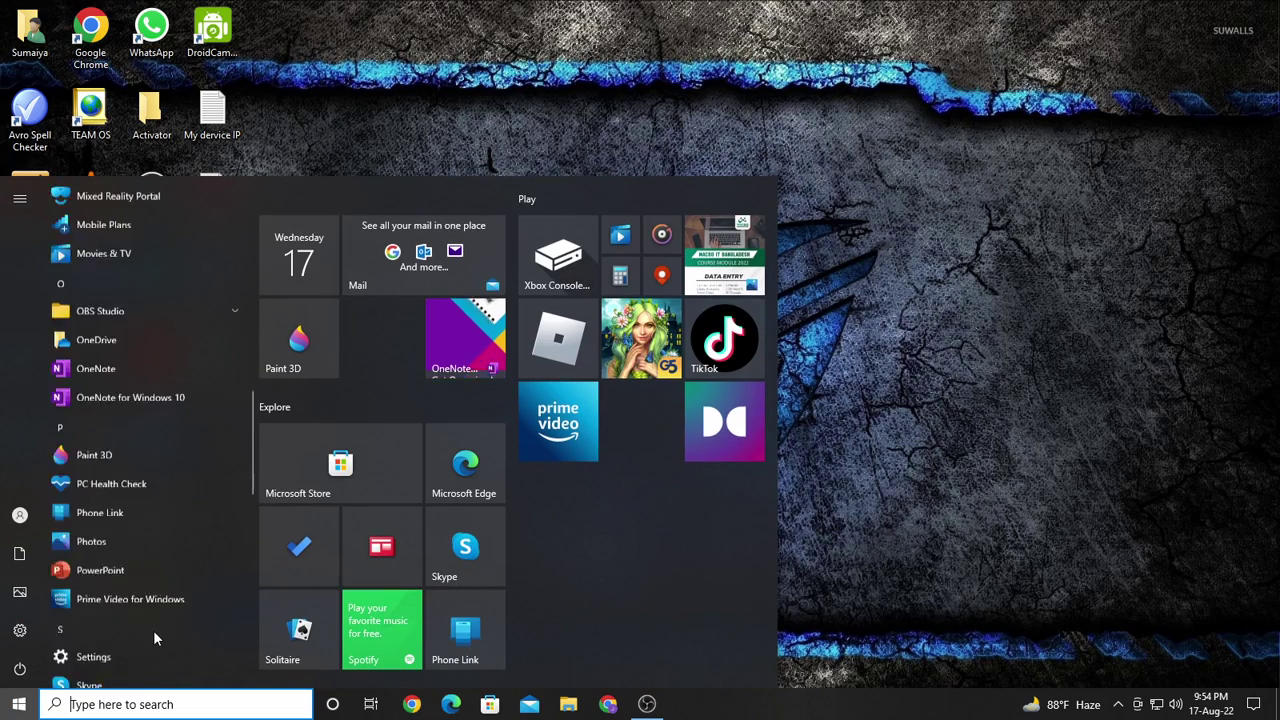
{"action": "scroll", "coordinate": [153, 630], "scroll_direction": "down", "scroll_amount": 5}
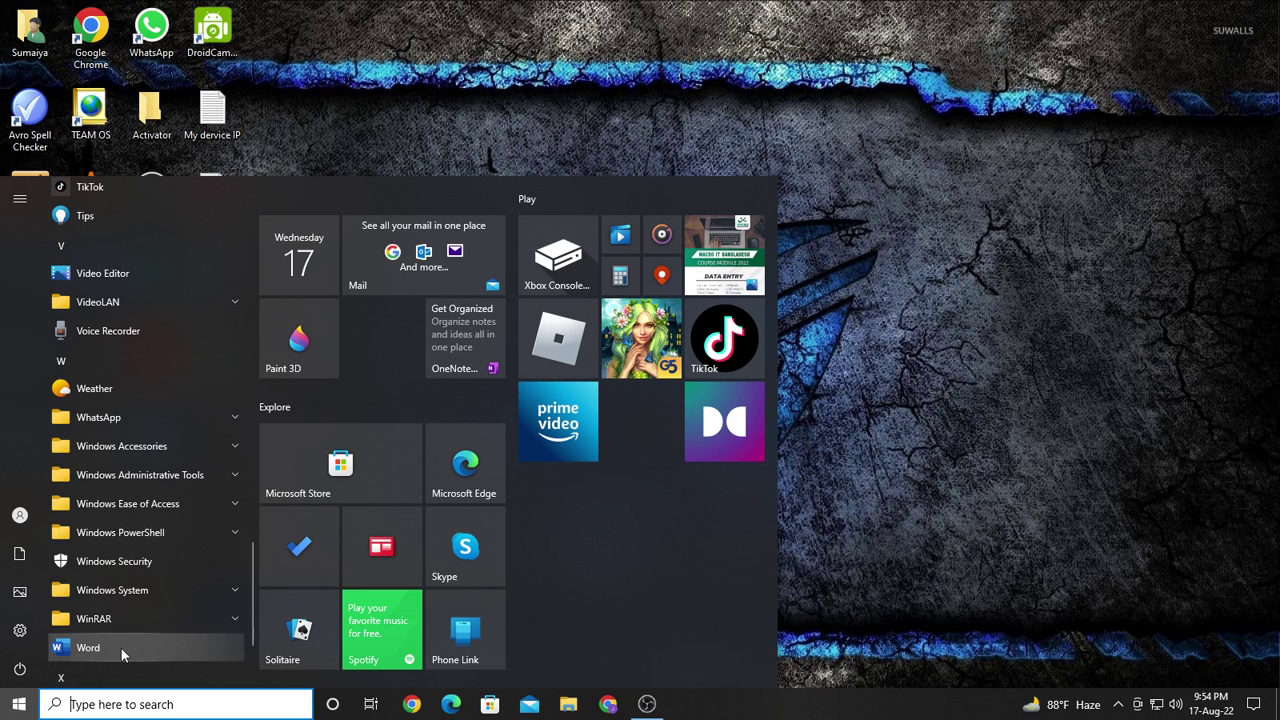
{"action": "left_click", "coordinate": [126, 705]}
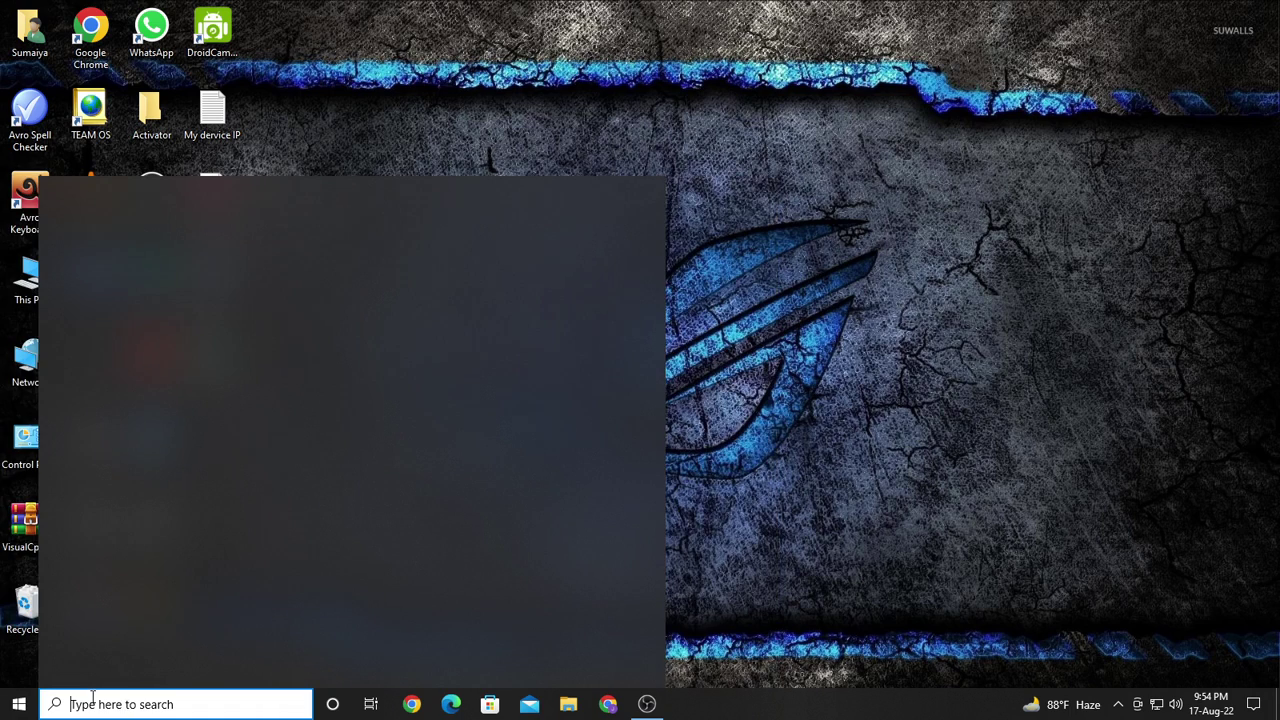
{"action": "type", "text": "word"}
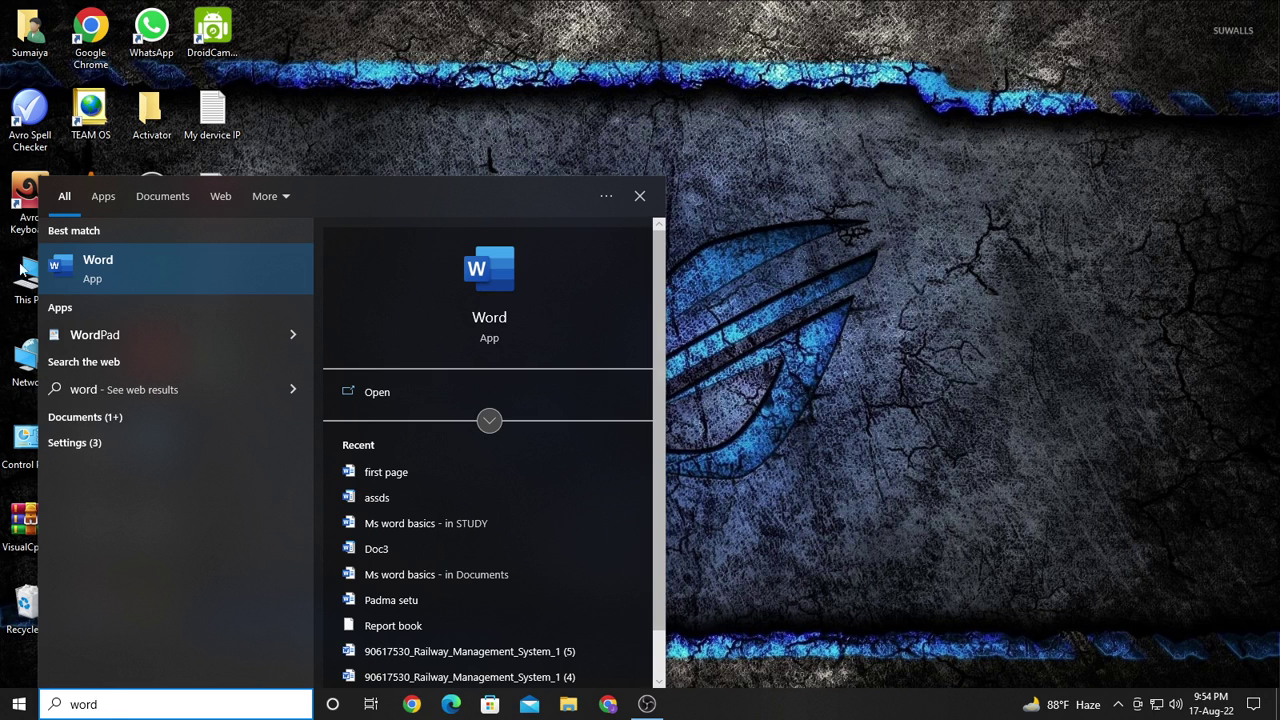
Launch Word, dismiss the 'Get genuine Office' notice, and create a blank document.
{"action": "left_click", "coordinate": [133, 271]}
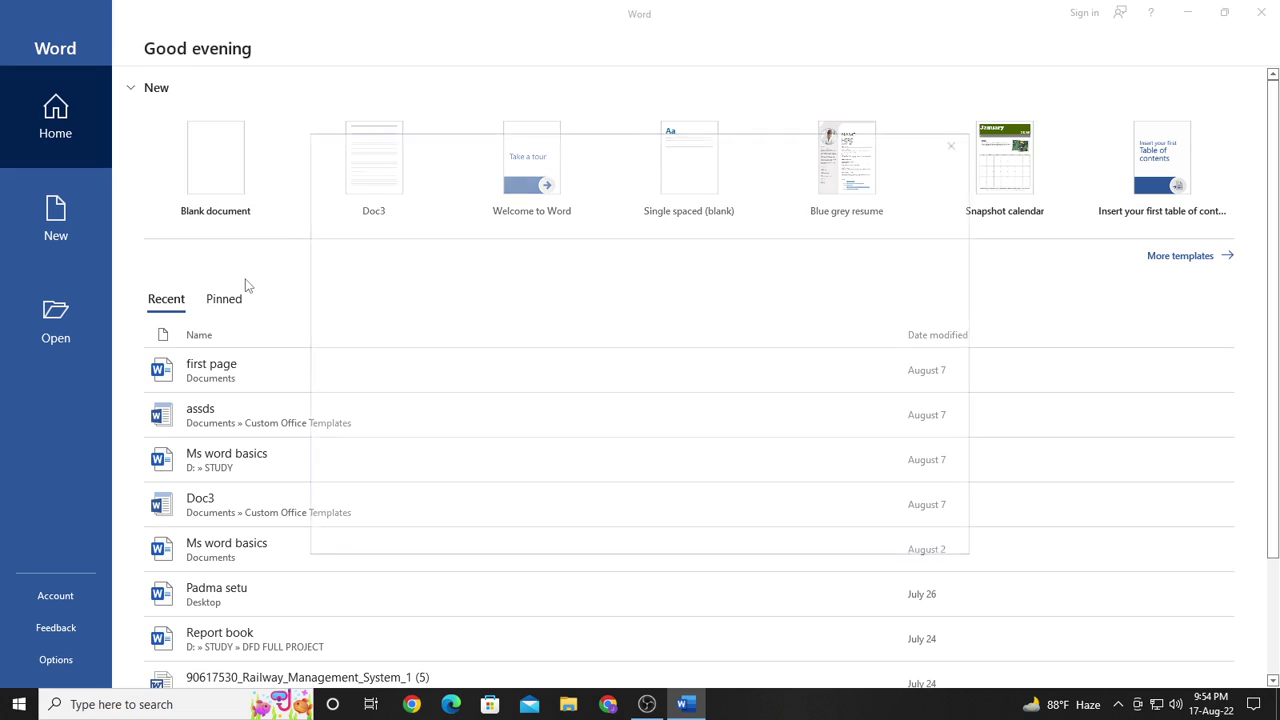
{"action": "left_click", "coordinate": [960, 141]}
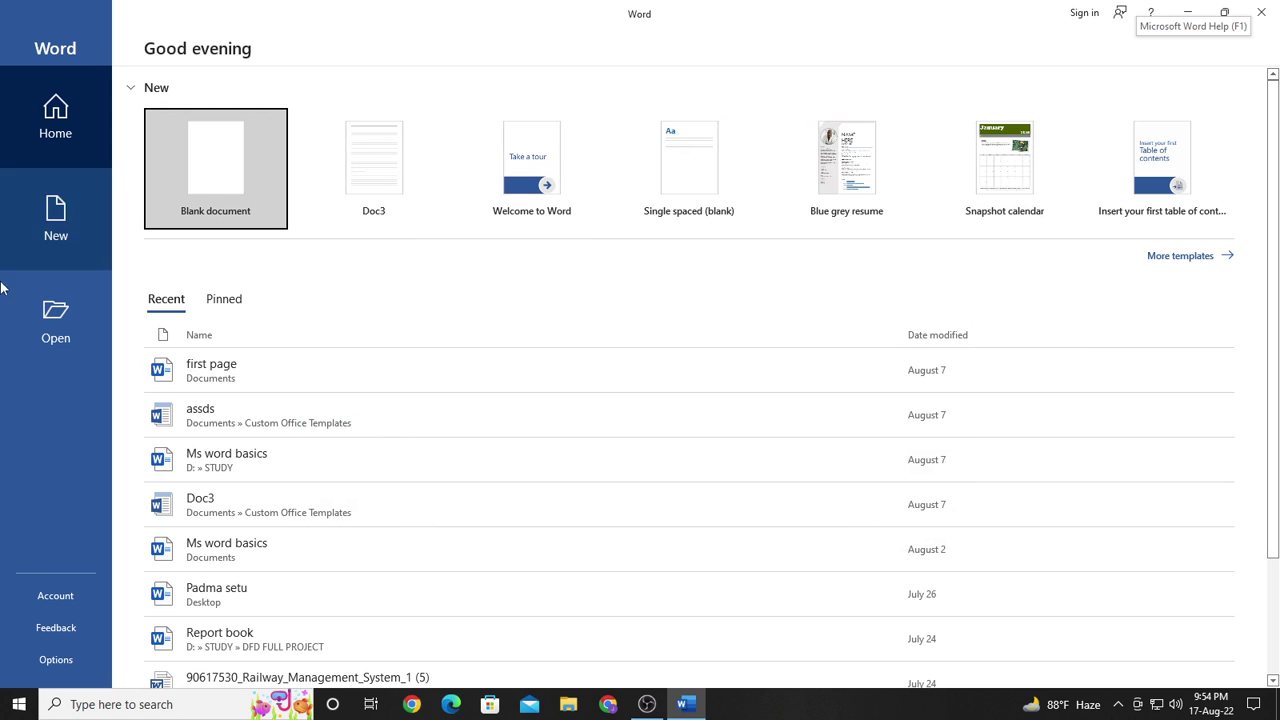
{"action": "left_click", "coordinate": [206, 146]}
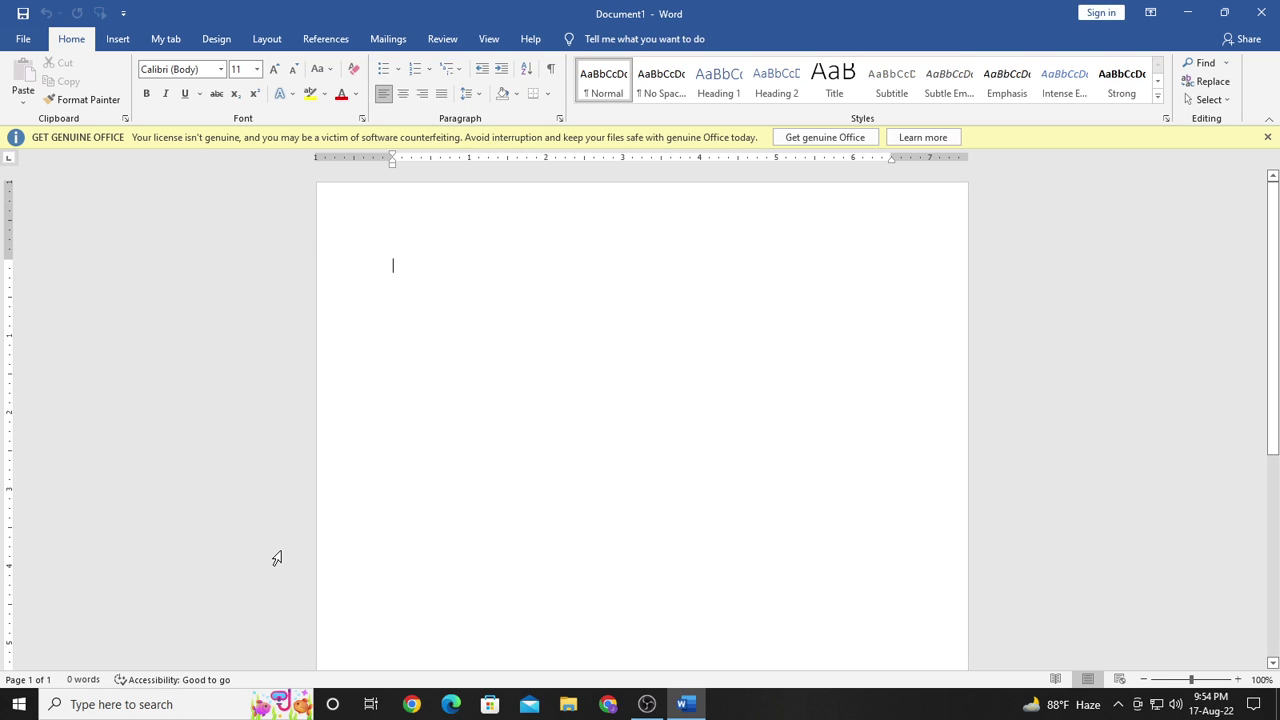
Type a 24-point numbered list: Creat new file, Open file, Save a file, Close a file, Word interface.
{"action": "type", "text": "1"}
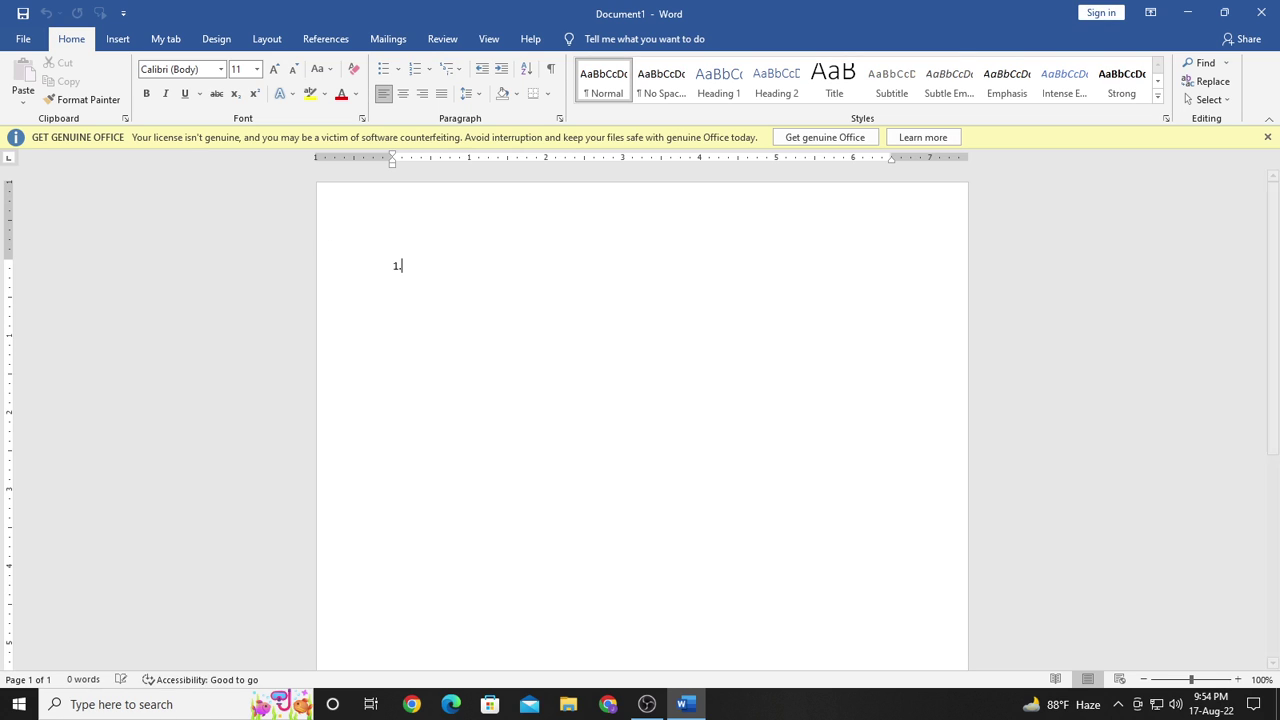
{"action": "type", "text": "."}
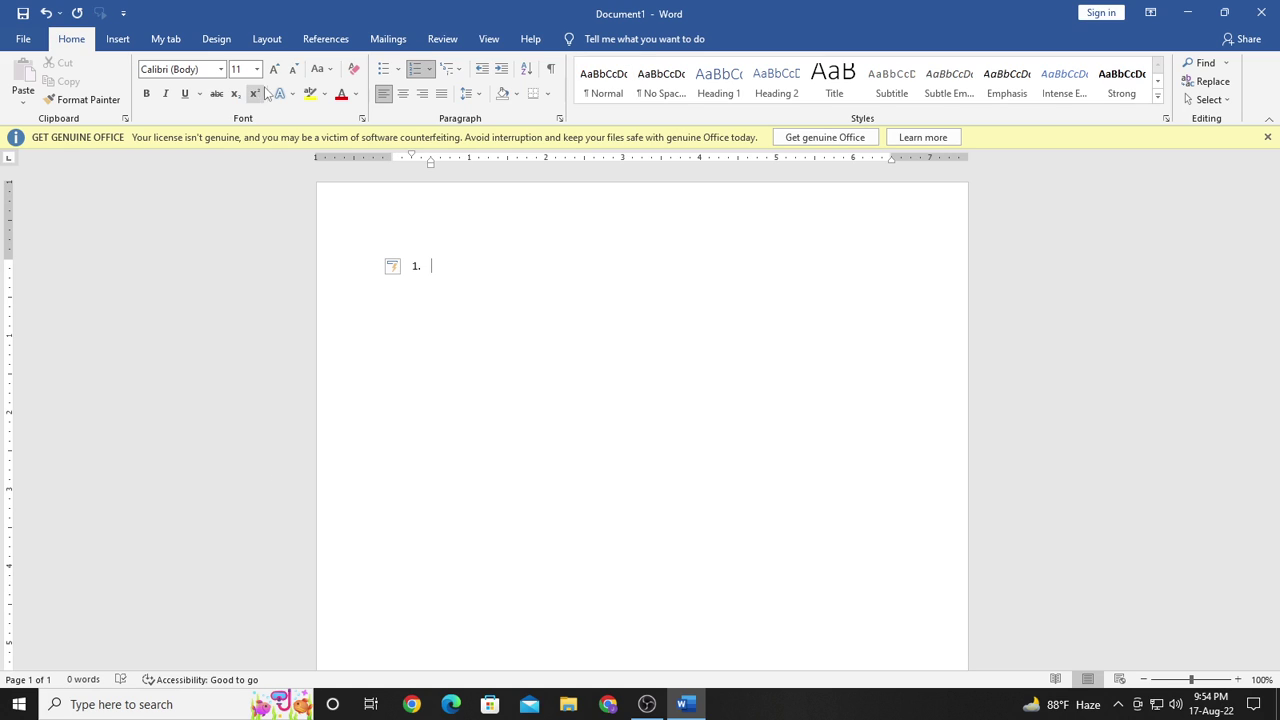
{"action": "left_click", "coordinate": [278, 68]}
{"action": "left_click", "coordinate": [278, 68]}
{"action": "left_click", "coordinate": [278, 68]}
{"action": "left_click", "coordinate": [278, 68]}
{"action": "left_click", "coordinate": [278, 68]}
{"action": "left_click", "coordinate": [278, 68]}
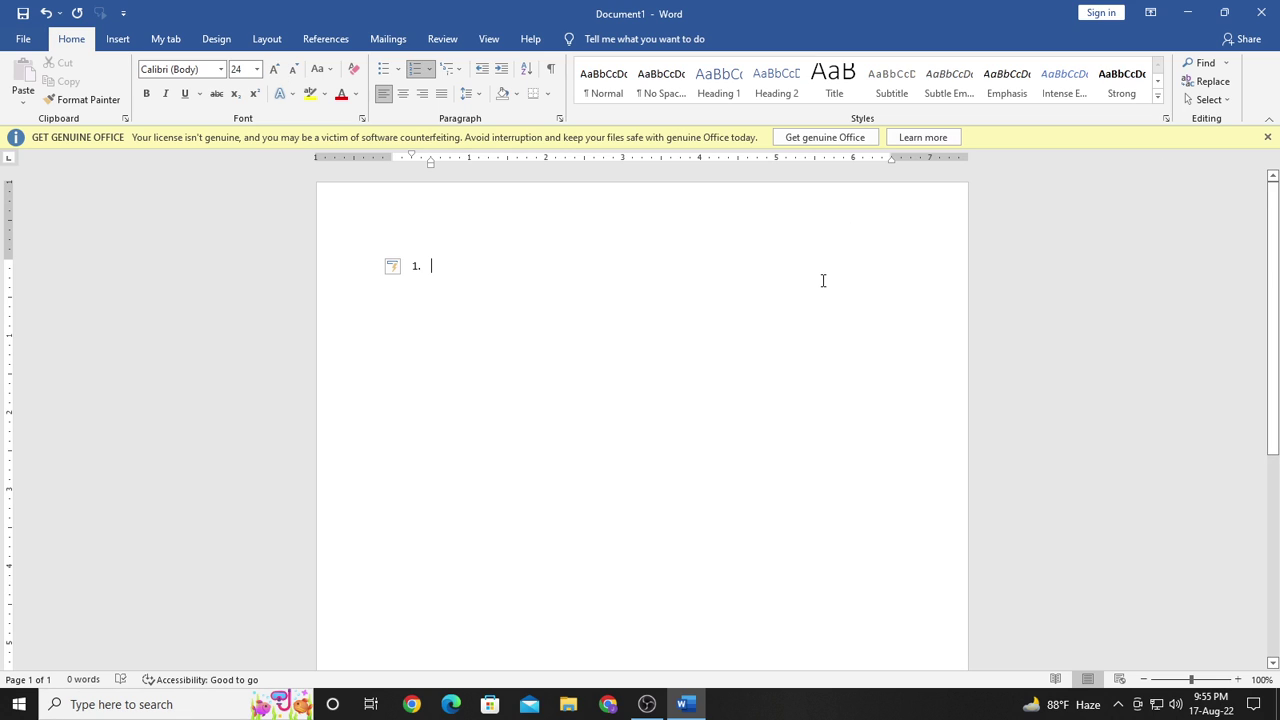
{"action": "type", "text": "creat "}
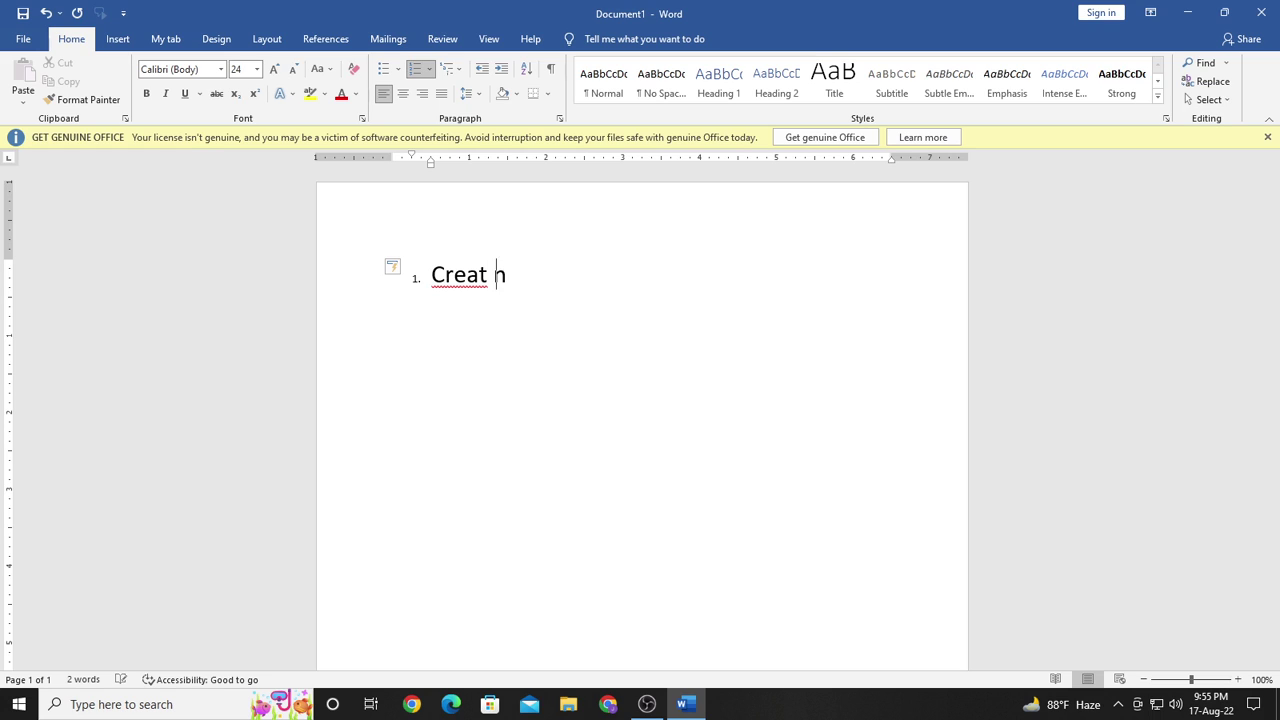
{"action": "type", "text": "ewfile"}
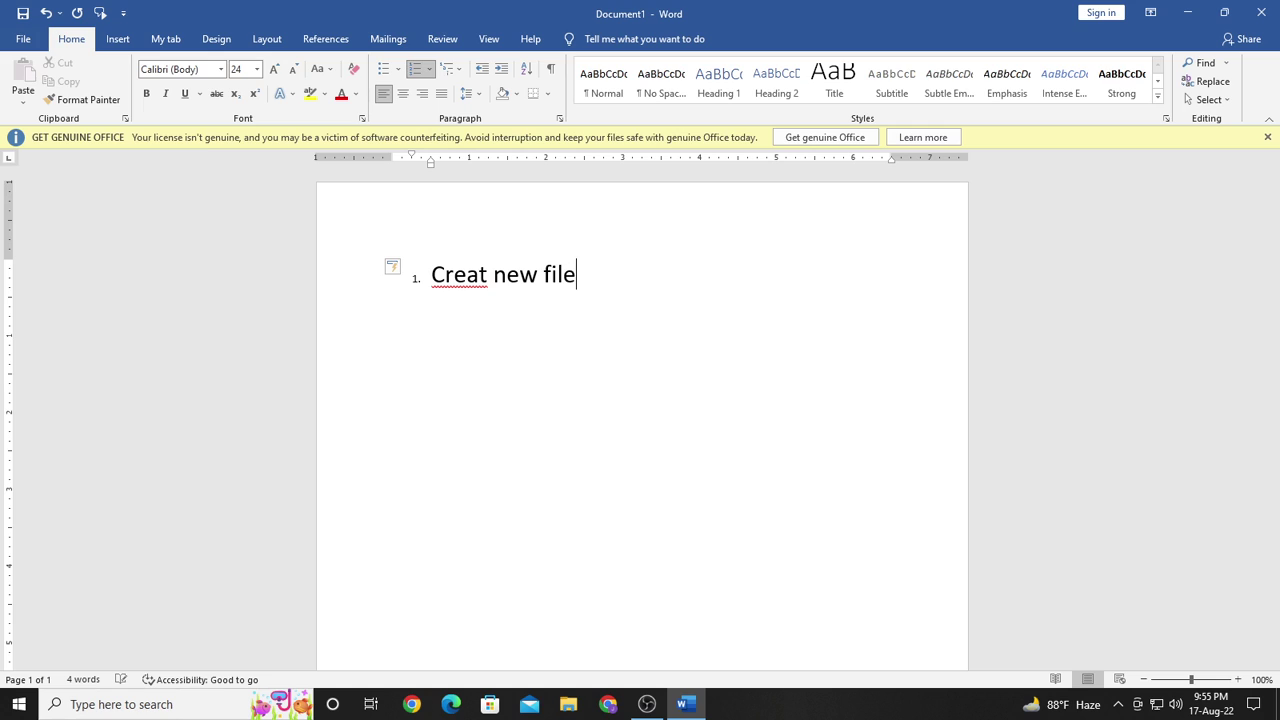
{"action": "key", "text": "Return"}
{"action": "type", "text": "op"}
{"action": "type", "text": "en "}
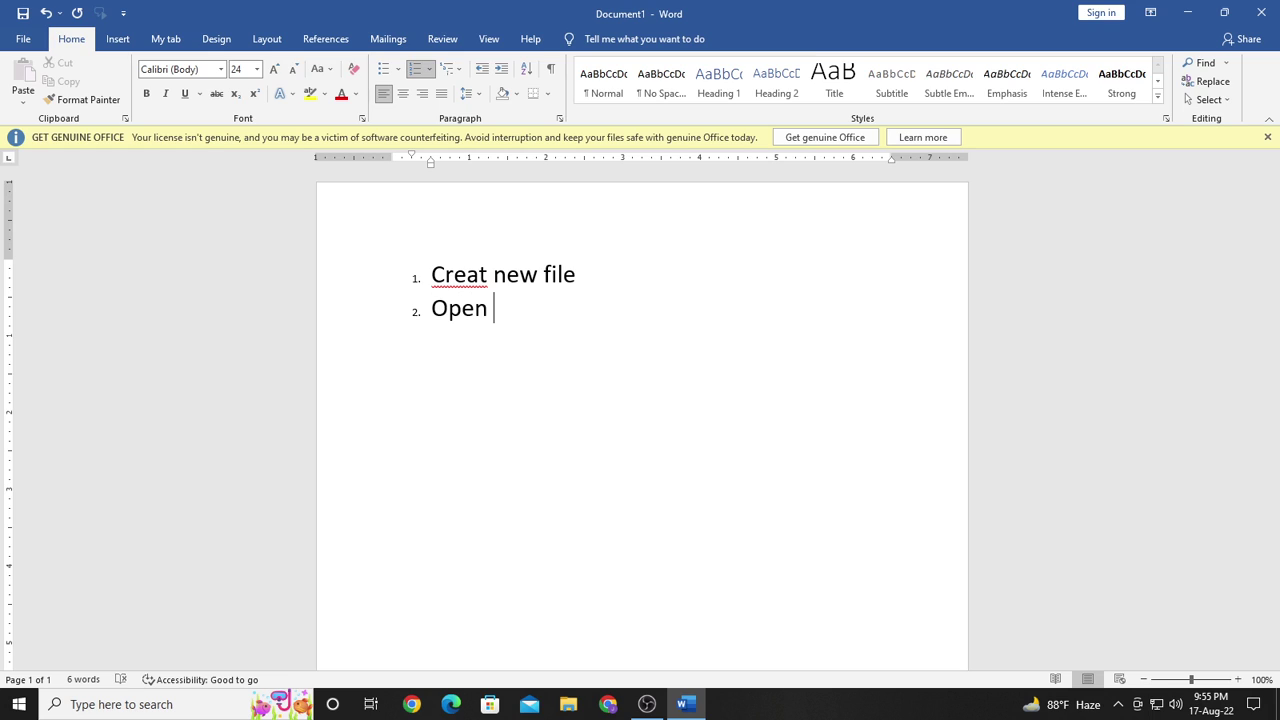
{"action": "type", "text": "fil"}
{"action": "type", "text": "e "}
{"action": "type", "text": "save "}
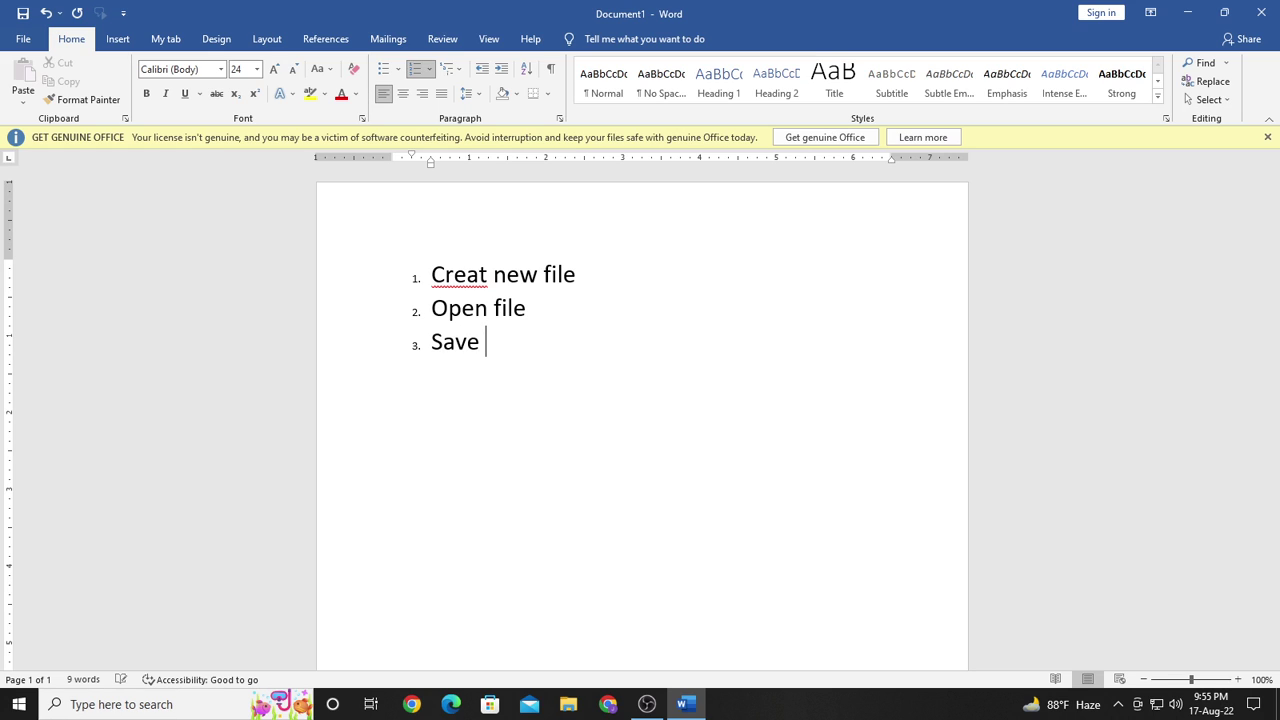
{"action": "type", "text": "a"}
{"action": "type", "text": " file"}
{"action": "key", "text": "Return"}
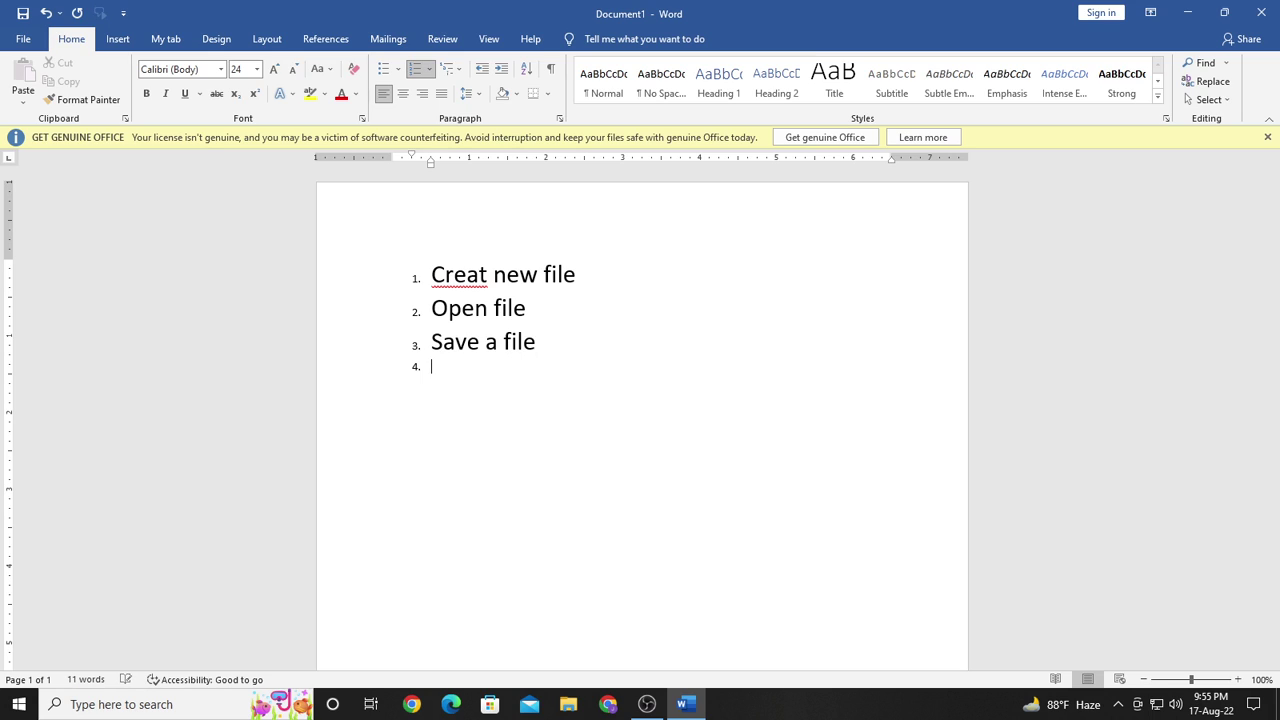
{"action": "type", "text": "clo"}
{"action": "type", "text": "se "}
{"action": "type", "text": "a"}
{"action": "type", "text": " file"}
{"action": "key", "text": "Return"}
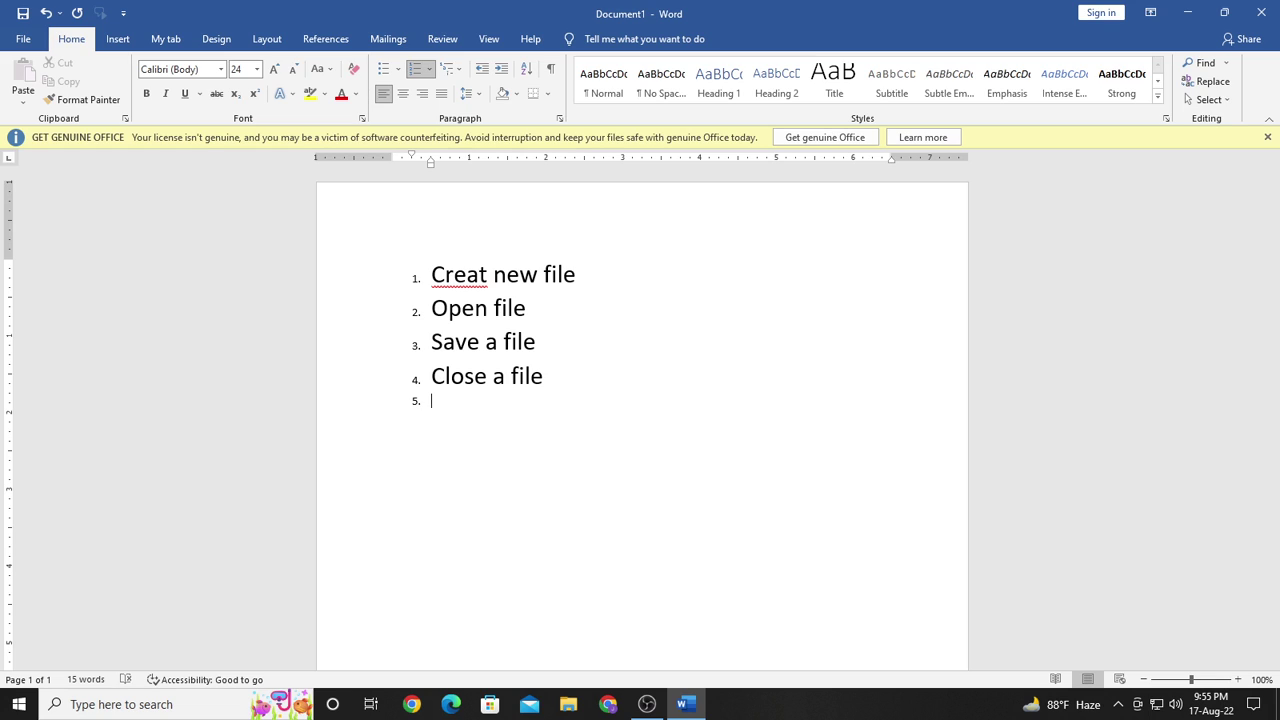
{"action": "type", "text": "word in"}
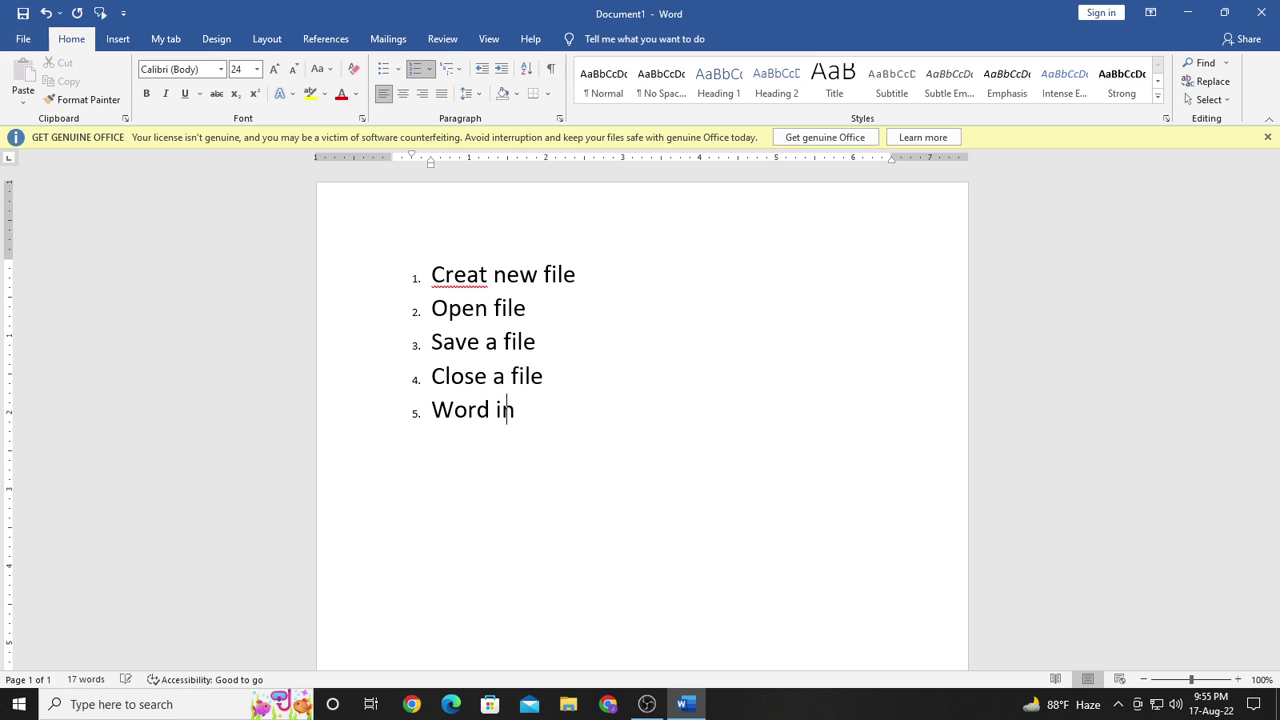
{"action": "type", "text": "terfa"}
{"action": "type", "text": "ce"}
{"action": "key", "text": "Return"}
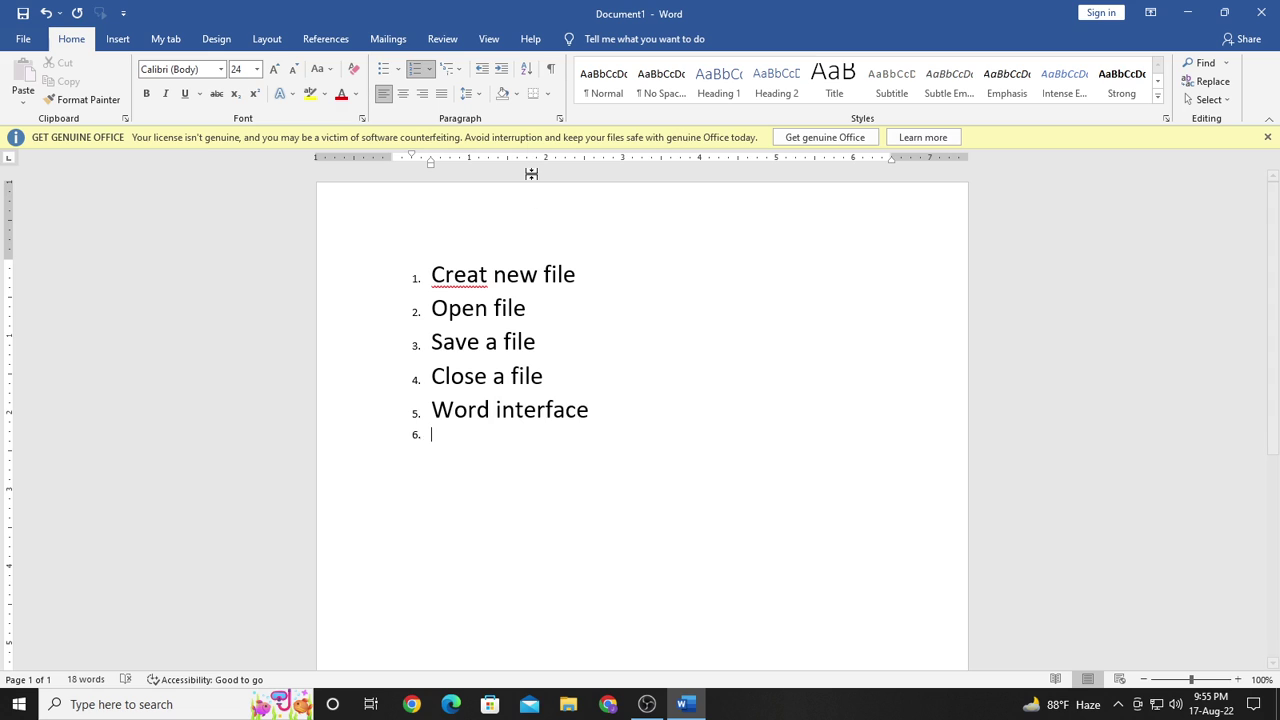
Correct 'Creat' to 'Create' in item 1 using the spelling suggestion.
{"action": "right_click", "coordinate": [484, 276]}
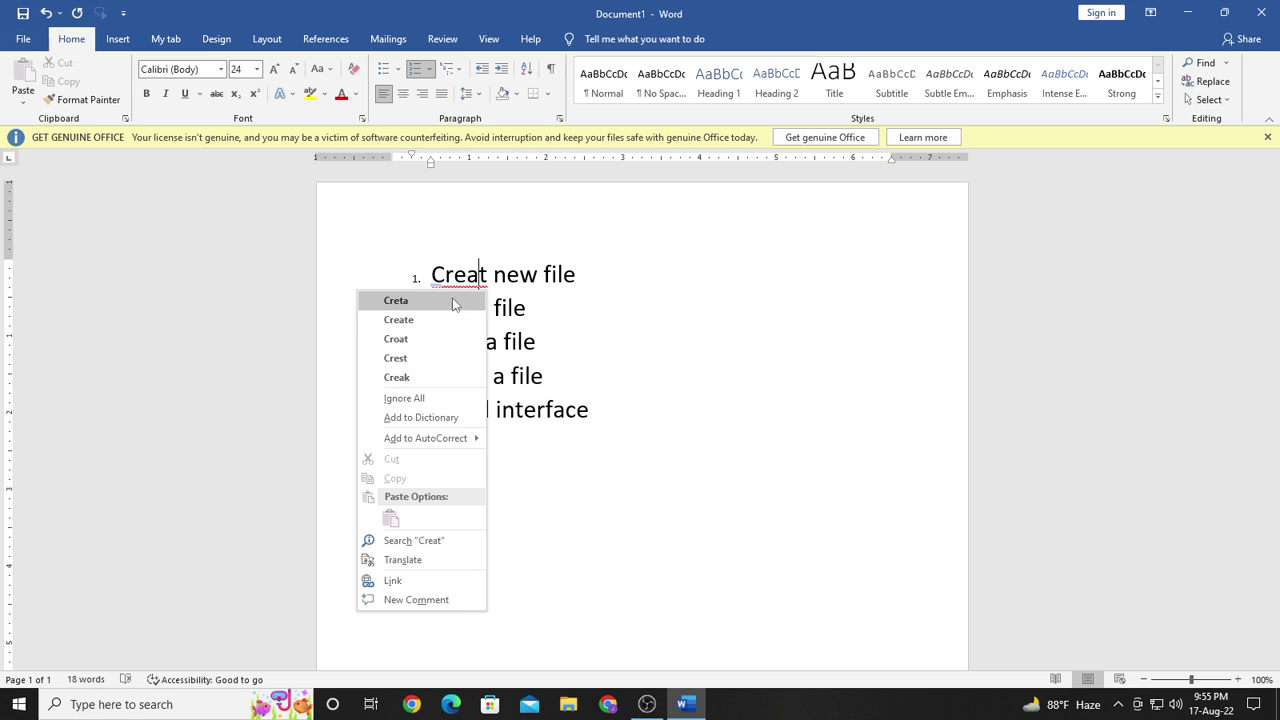
{"action": "left_click", "coordinate": [410, 297]}
{"action": "mouse_move", "coordinate": [593, 280]}
{"action": "left_mouse_down"}
{"action": "mouse_move", "coordinate": [447, 272]}
{"action": "mouse_move", "coordinate": [447, 283]}
{"action": "left_mouse_up"}
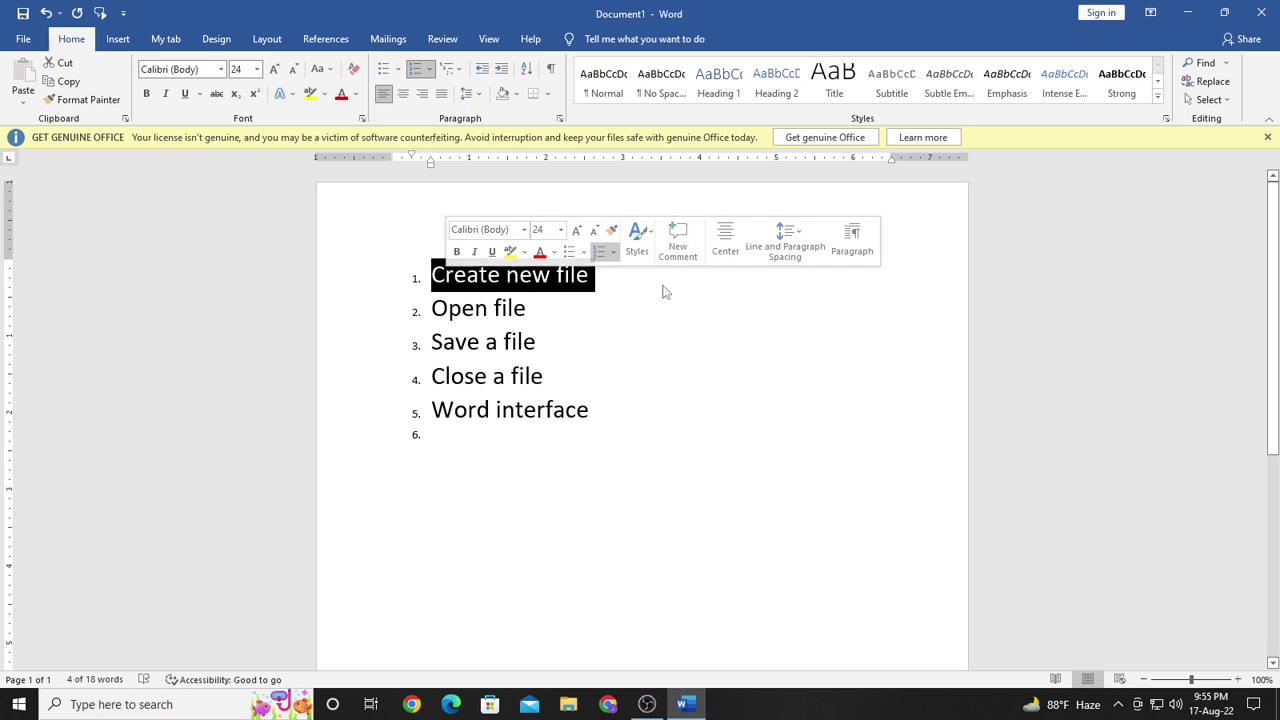
Append 'ctrl+N' to the end of item 1 and select it.
{"action": "left_click", "coordinate": [623, 287]}
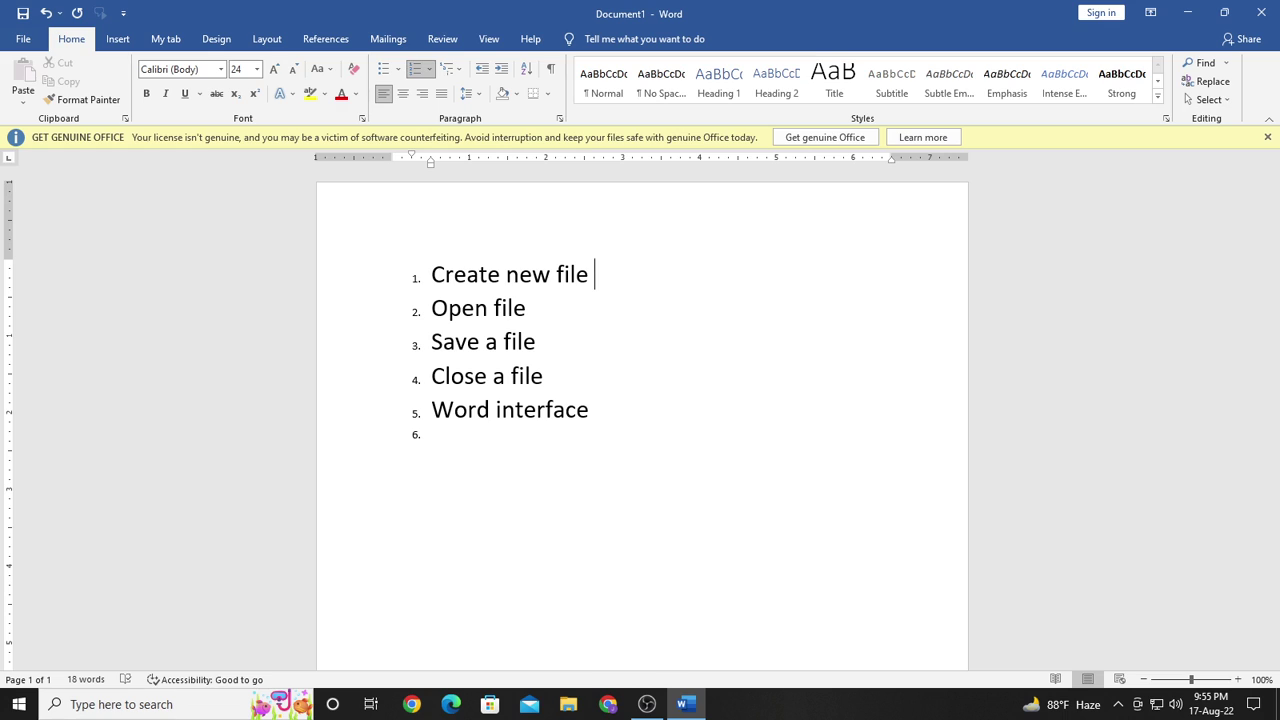
{"action": "type", "text": "ctrl"}
{"action": "type", "text": "+"}
{"action": "type", "text": "N"}
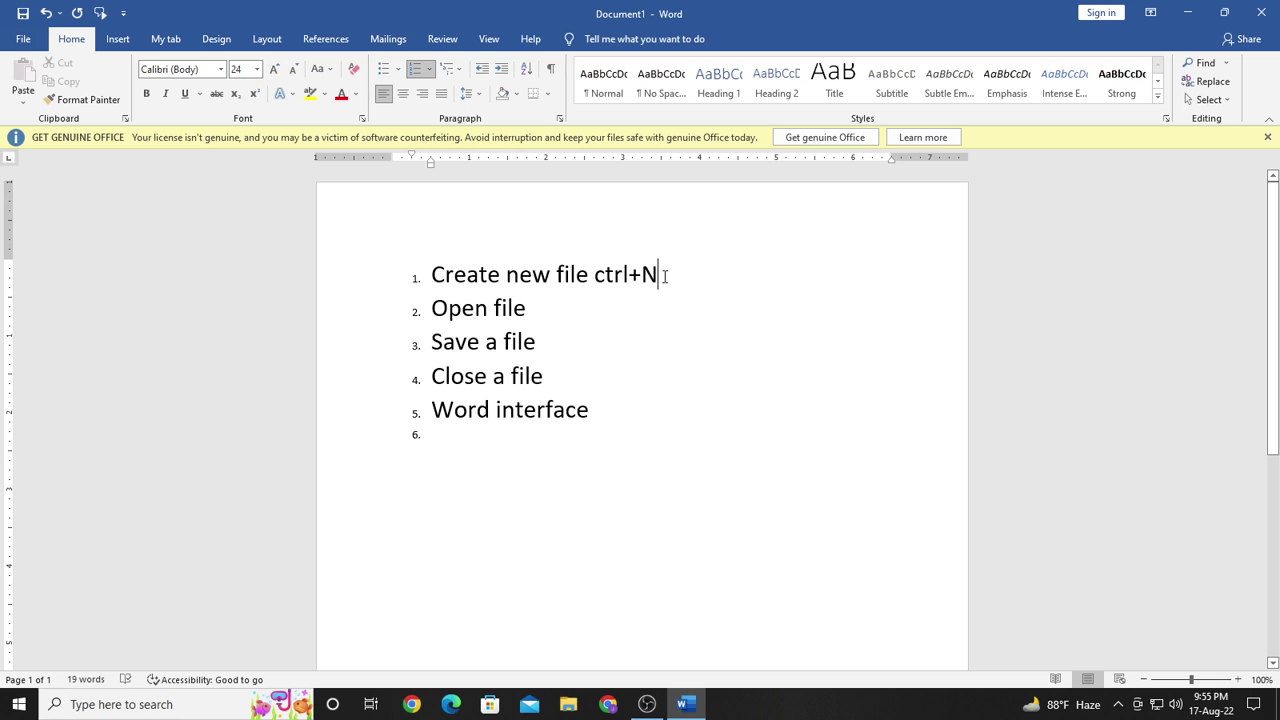
{"action": "left_click_drag", "start_coordinate": [660, 276], "coordinate": [594, 276]}
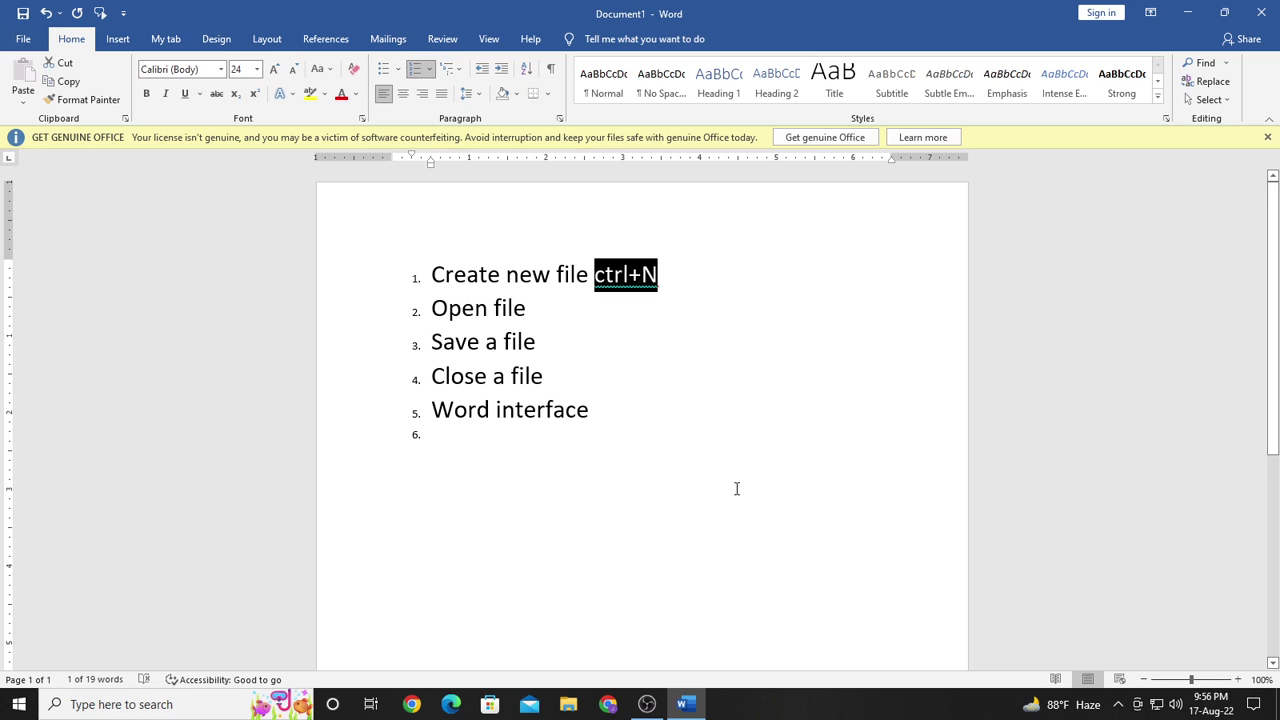
{"action": "key", "text": "ctrl+n"}
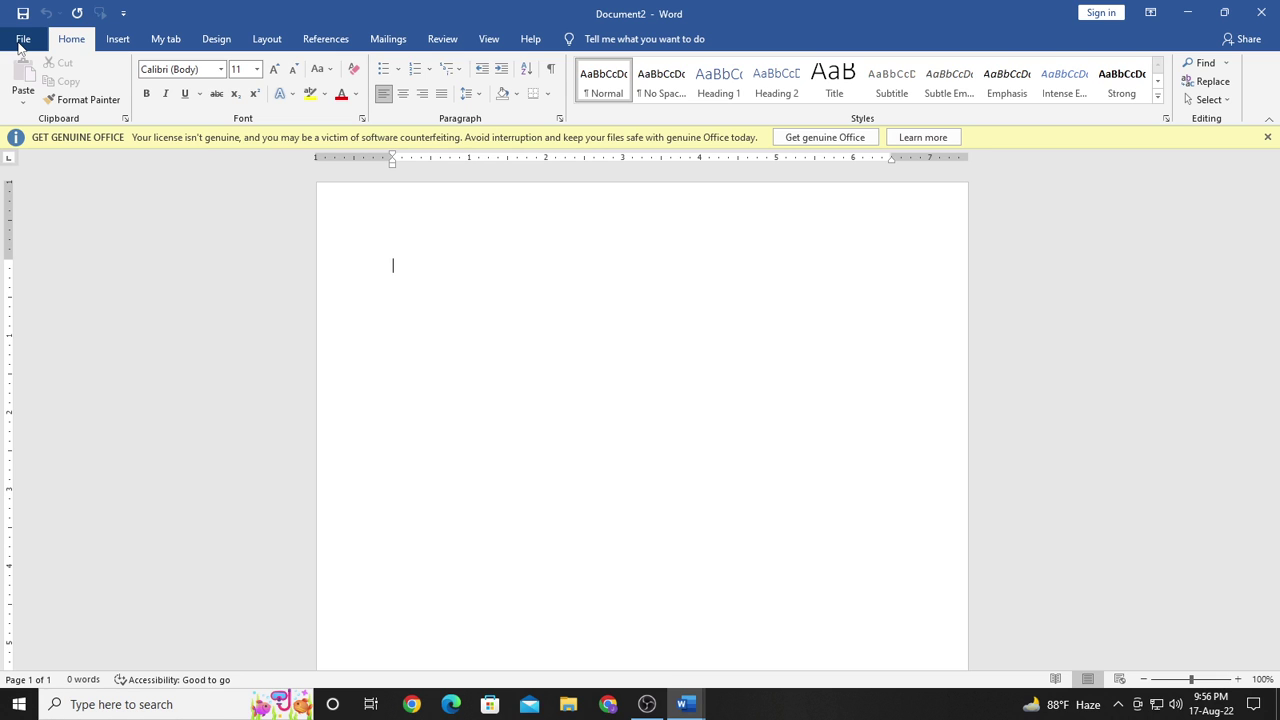
{"action": "left_click", "coordinate": [22, 39]}
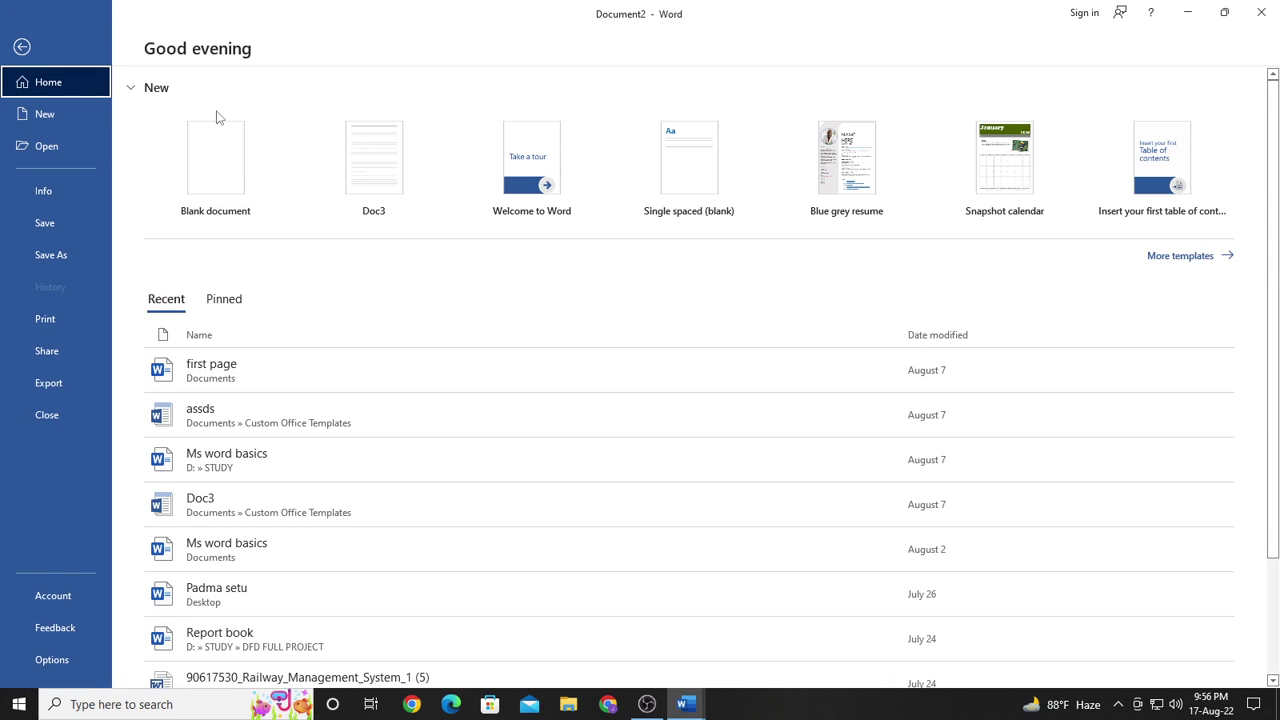
{"action": "left_click", "coordinate": [44, 118]}
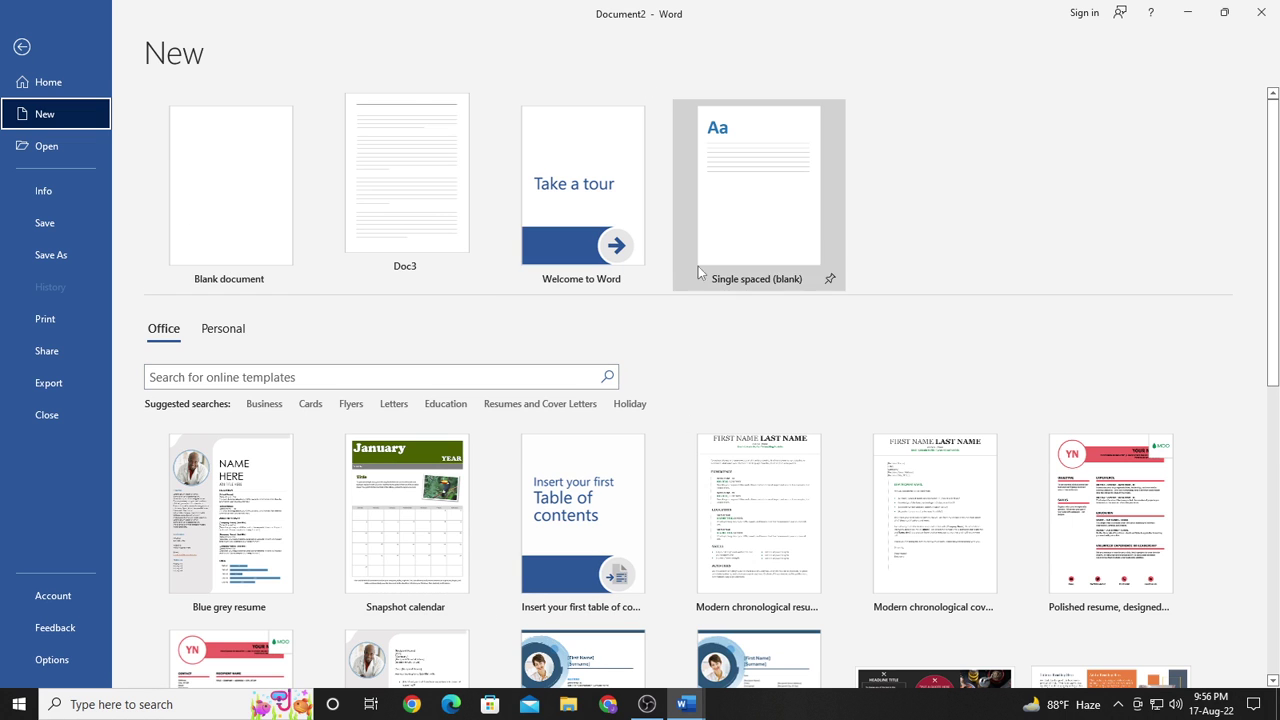
{"action": "scroll", "coordinate": [384, 500], "scroll_direction": "down", "scroll_amount": 2}
{"action": "scroll", "coordinate": [382, 501], "scroll_direction": "down", "scroll_amount": 1}
{"action": "scroll", "coordinate": [382, 501], "scroll_direction": "up", "scroll_amount": 3}
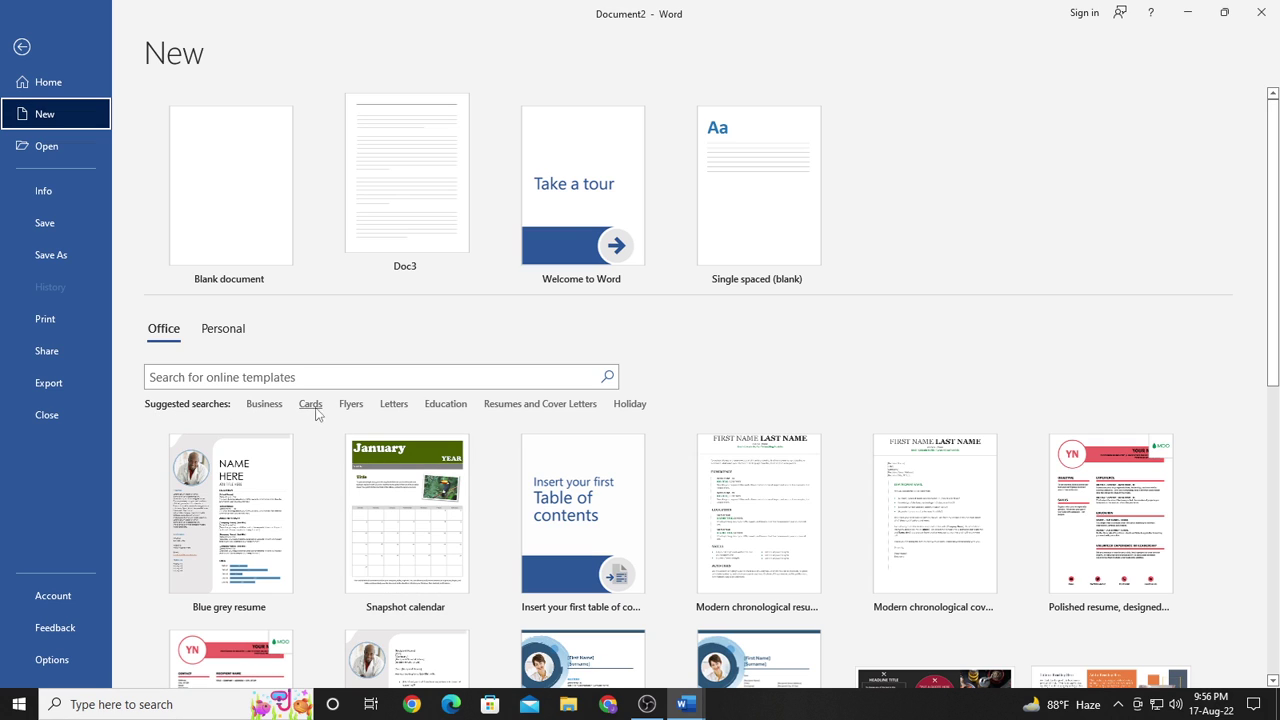
{"action": "scroll", "coordinate": [316, 430], "scroll_direction": "down", "scroll_amount": 2}
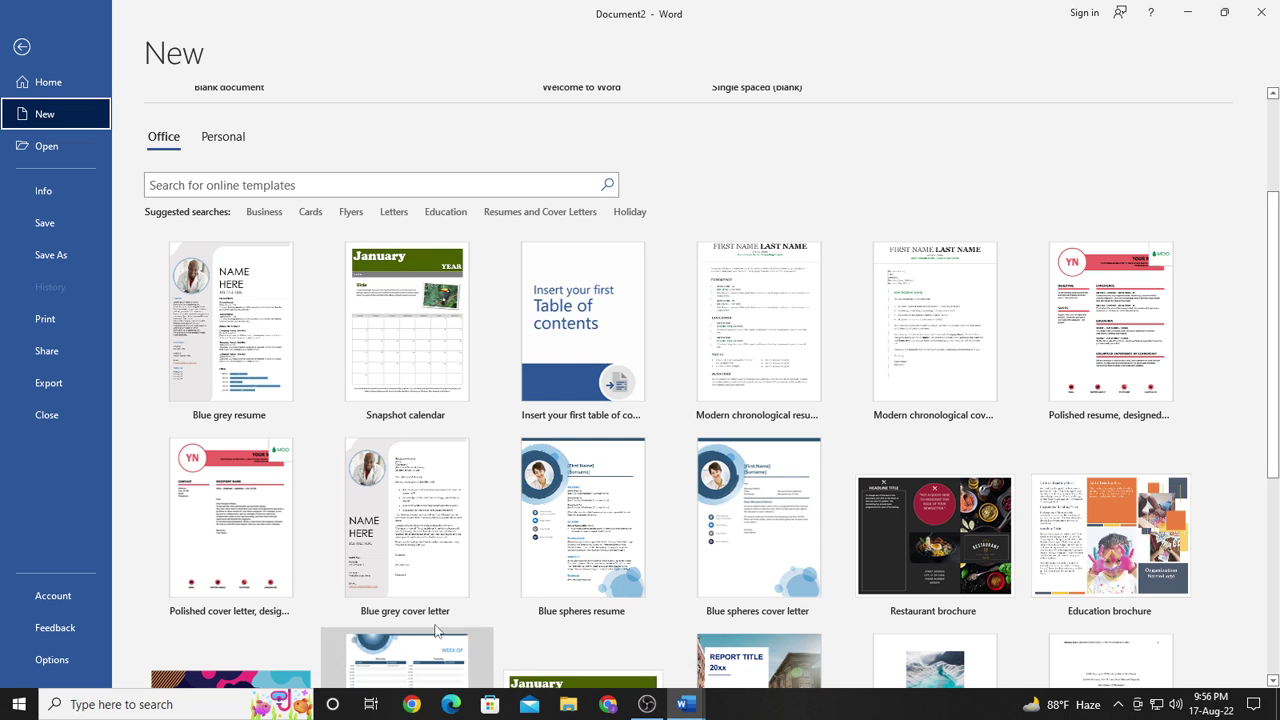
Browse the Education templates, then go back and create blank Document3.
{"action": "left_click", "coordinate": [447, 213]}
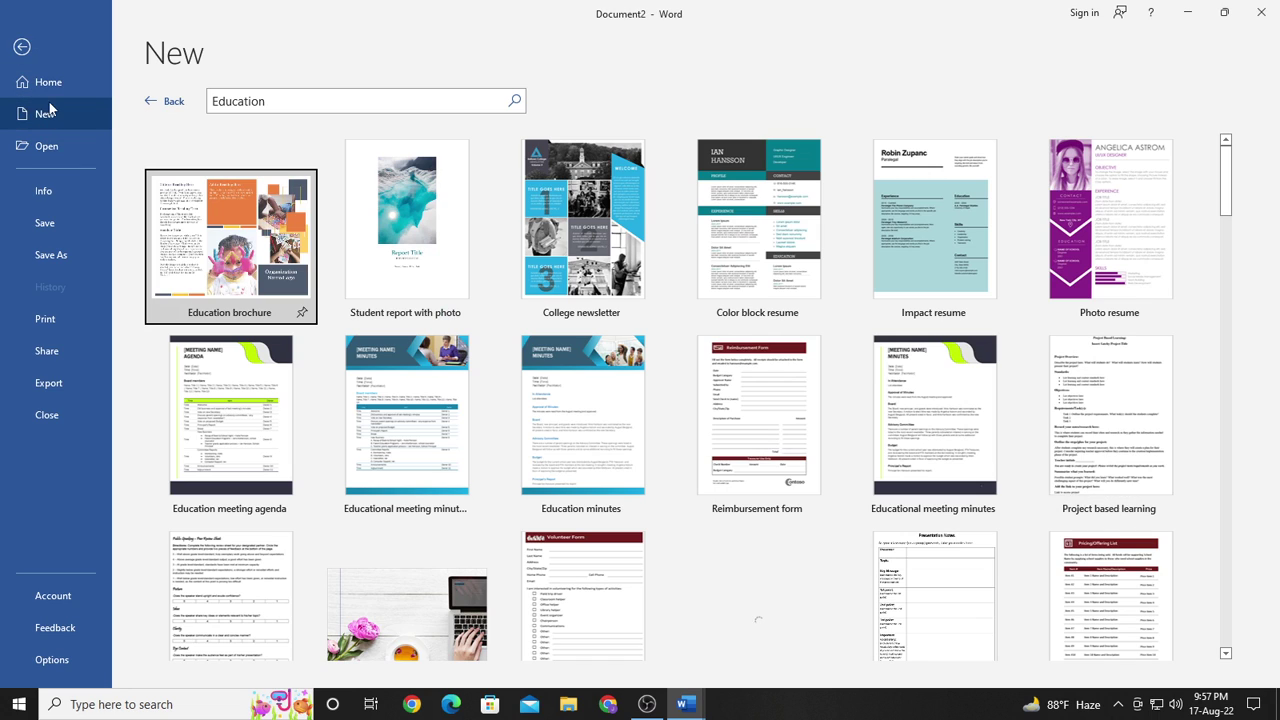
{"action": "left_click", "coordinate": [165, 102]}
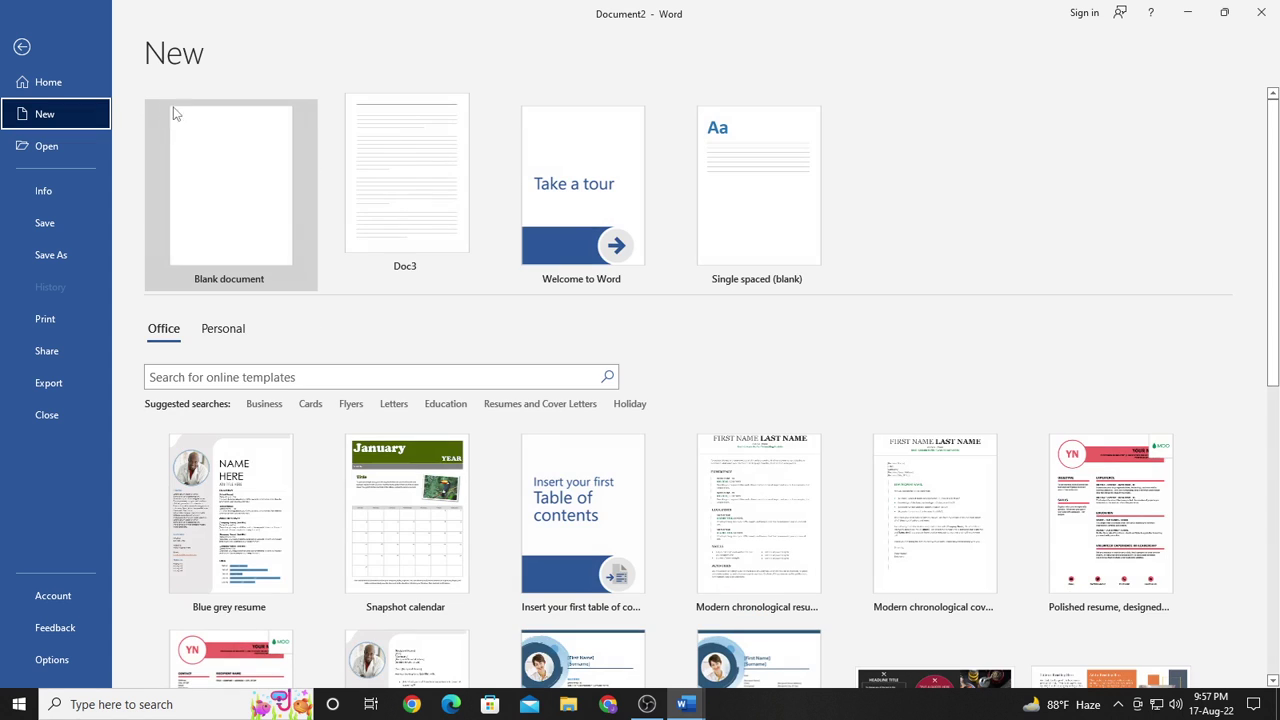
{"action": "left_click", "coordinate": [251, 183]}
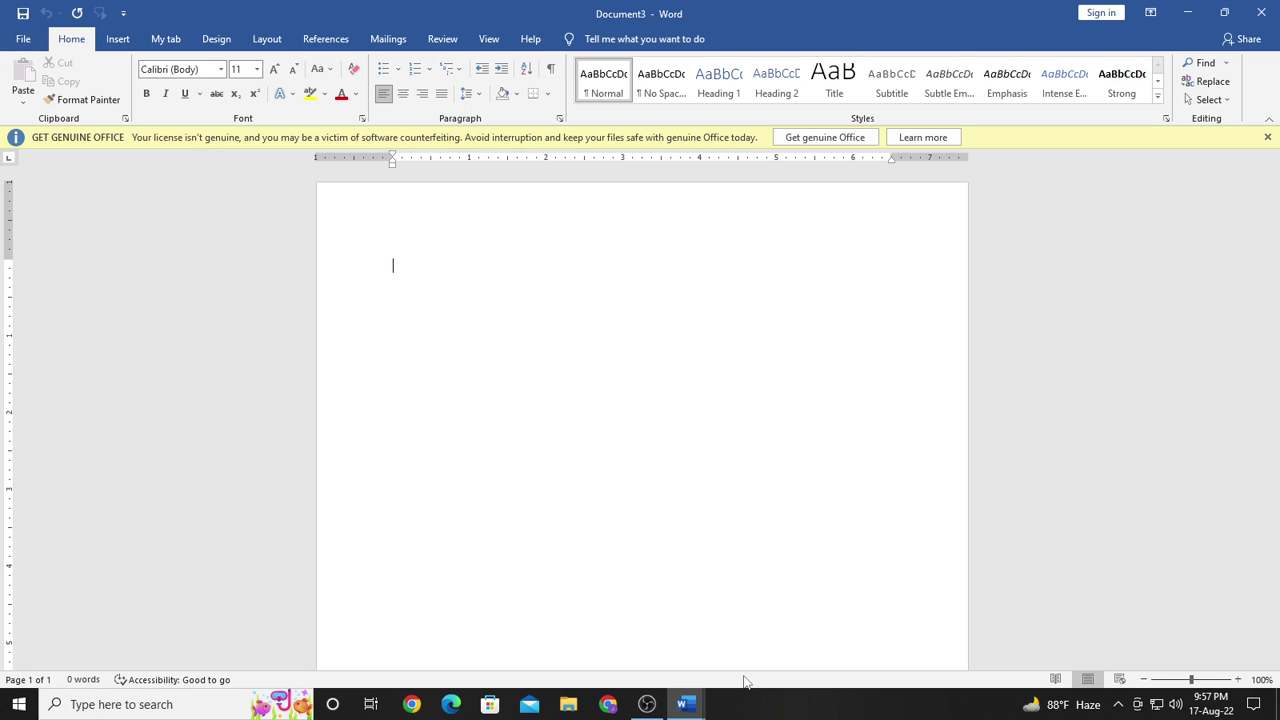
Switch back to Document1 and select the 'Open file' list item.
{"action": "left_click", "coordinate": [686, 705]}
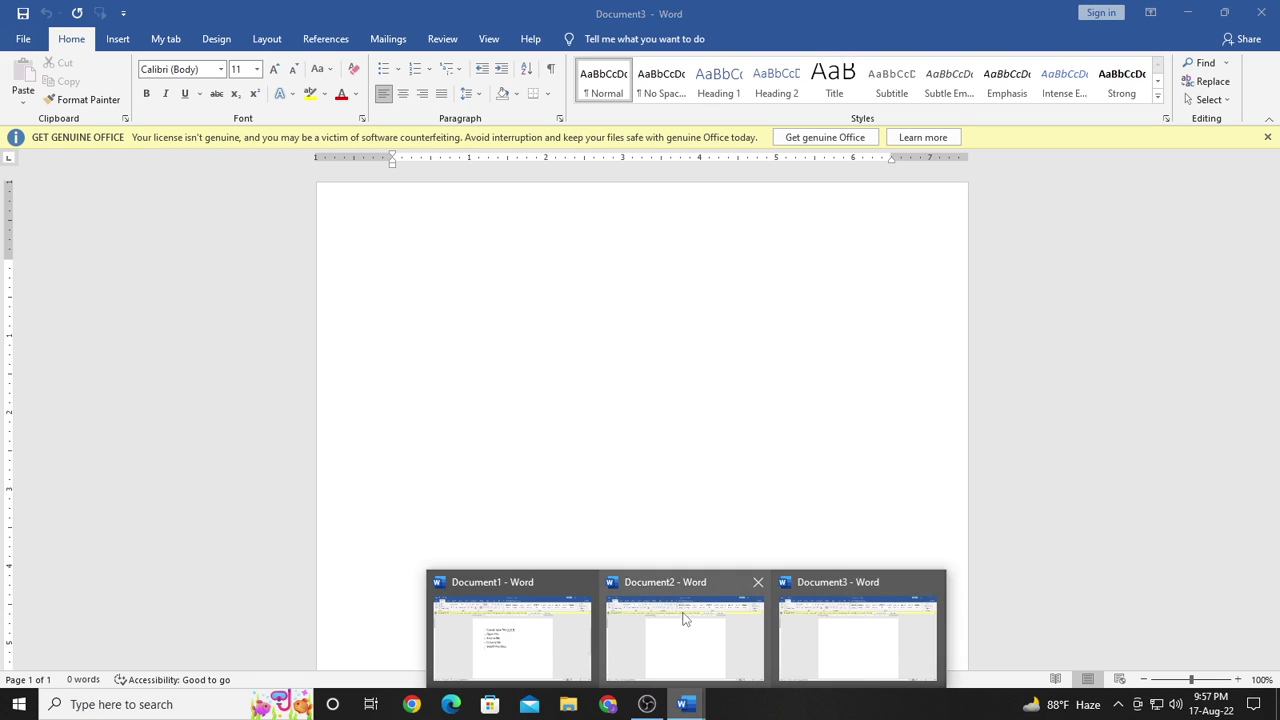
{"action": "left_click", "coordinate": [534, 628]}
{"action": "left_click_drag", "start_coordinate": [548, 307], "coordinate": [468, 318]}
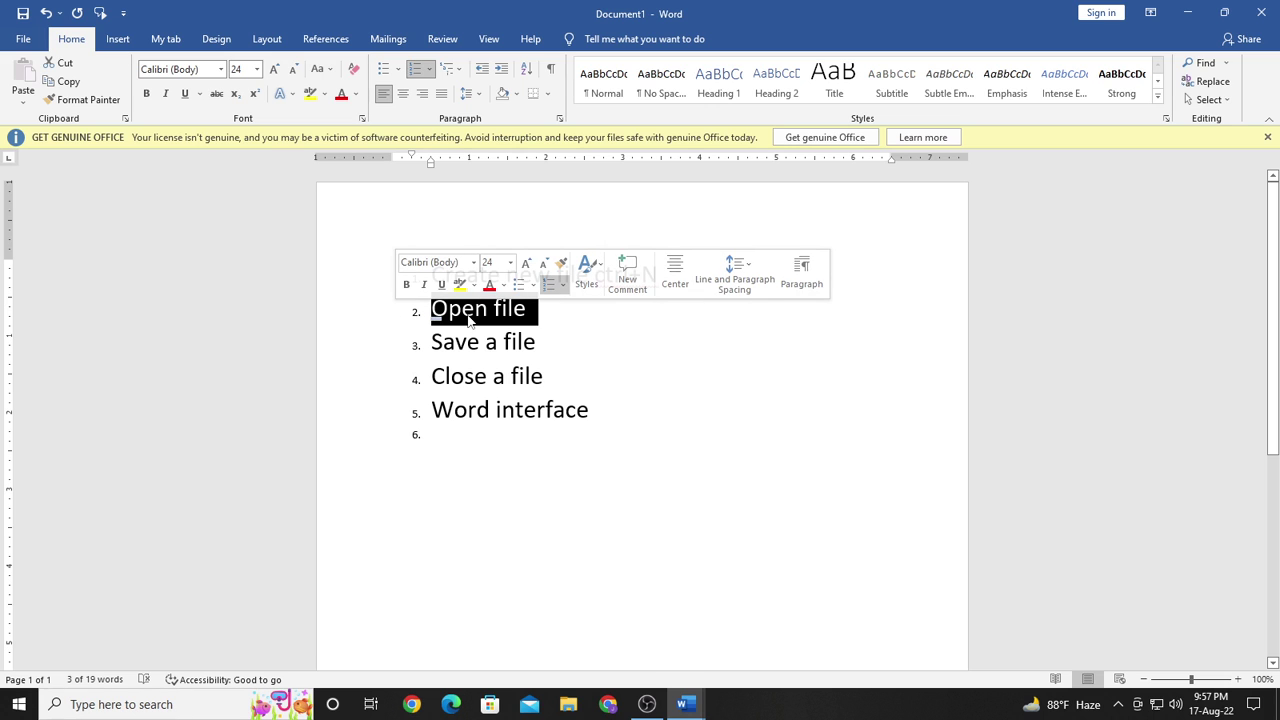
Show the File home page and scroll through its recent documents list.
{"action": "left_click", "coordinate": [22, 40]}
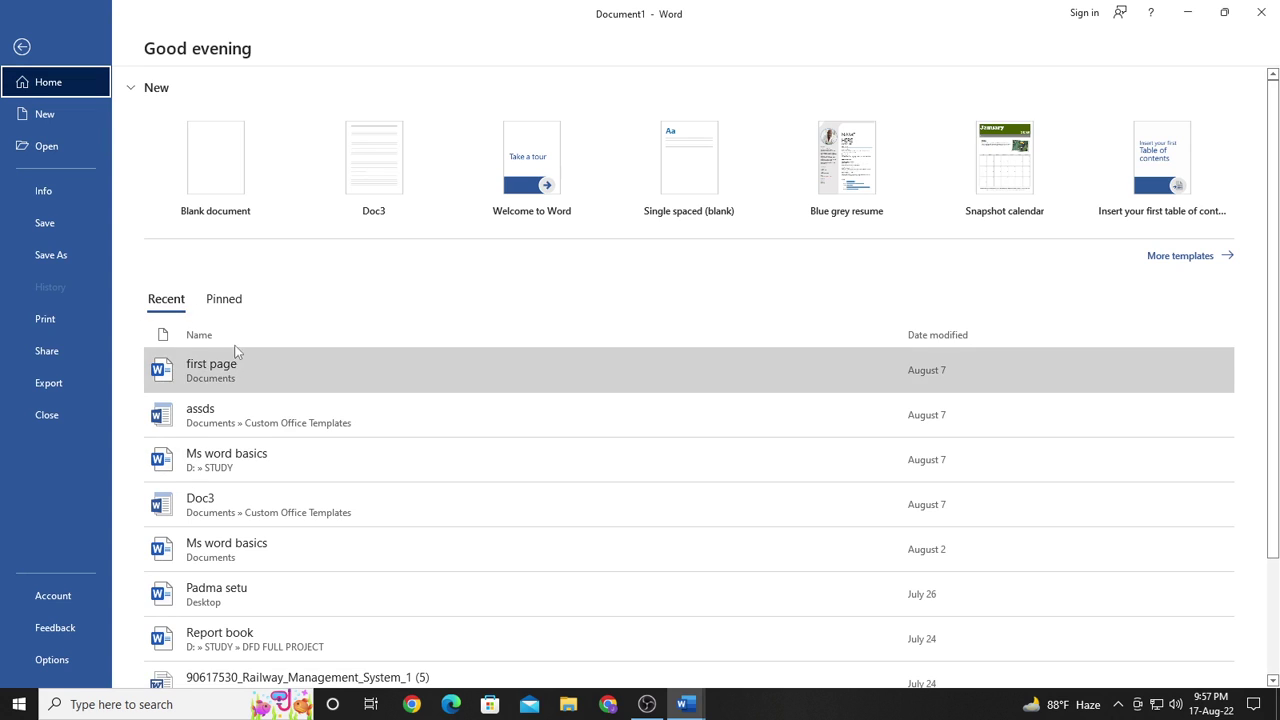
{"action": "scroll", "coordinate": [230, 452], "scroll_direction": "down", "scroll_amount": 1}
{"action": "scroll", "coordinate": [230, 452], "scroll_direction": "down", "scroll_amount": 1}
{"action": "scroll", "coordinate": [230, 452], "scroll_direction": "down", "scroll_amount": 2}
{"action": "scroll", "coordinate": [230, 452], "scroll_direction": "up", "scroll_amount": 2}
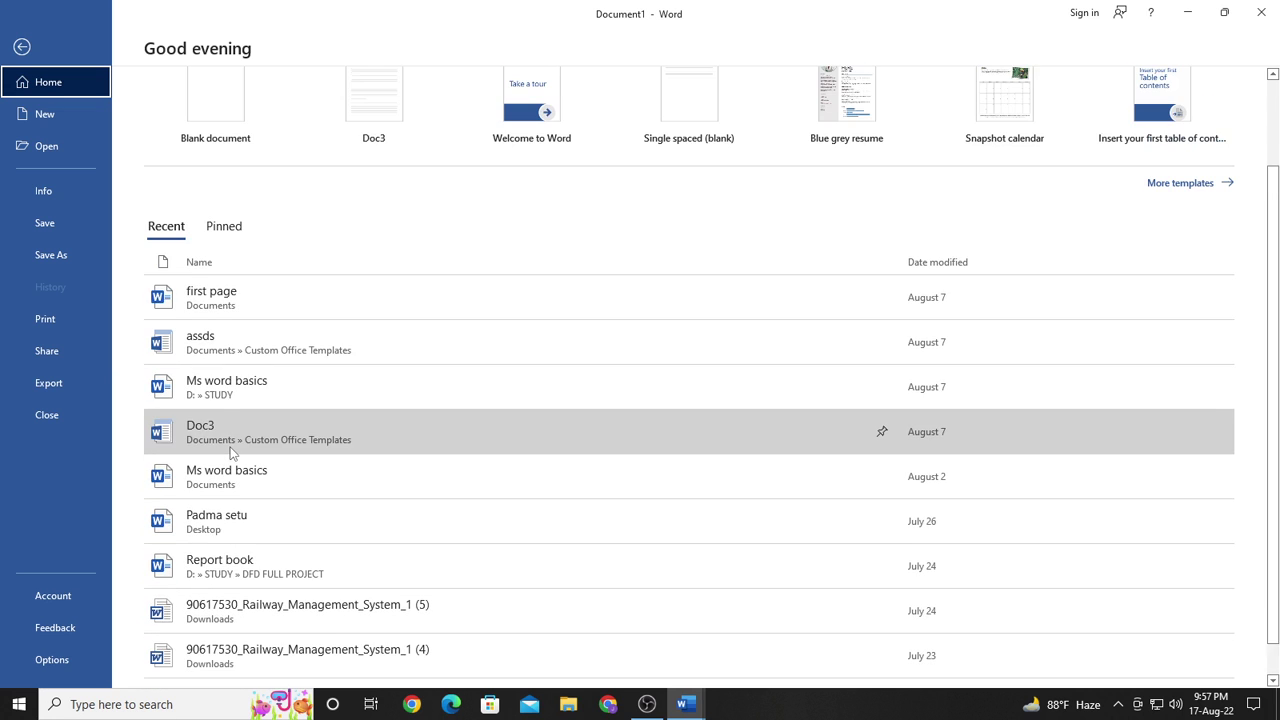
{"action": "scroll", "coordinate": [230, 452], "scroll_direction": "up", "scroll_amount": 2}
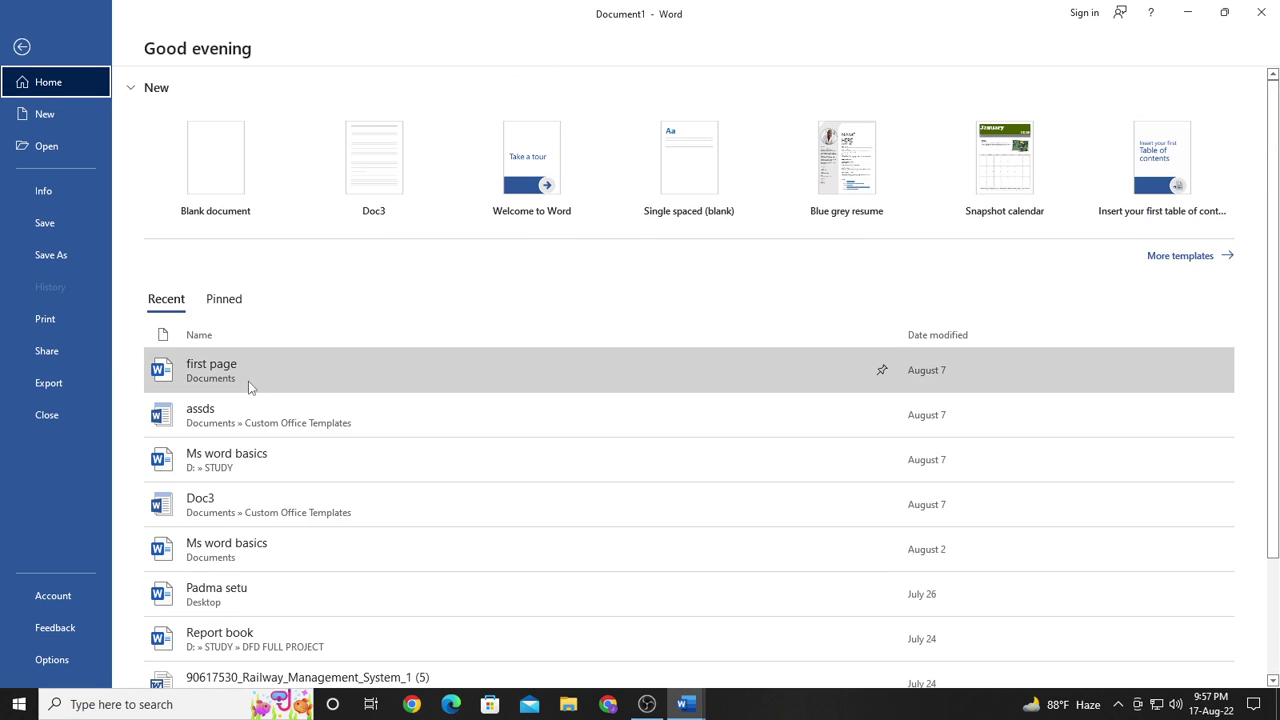
Open recent 'first page', close it with Don't Save, then select 'Save a file'.
{"action": "left_click", "coordinate": [211, 372]}
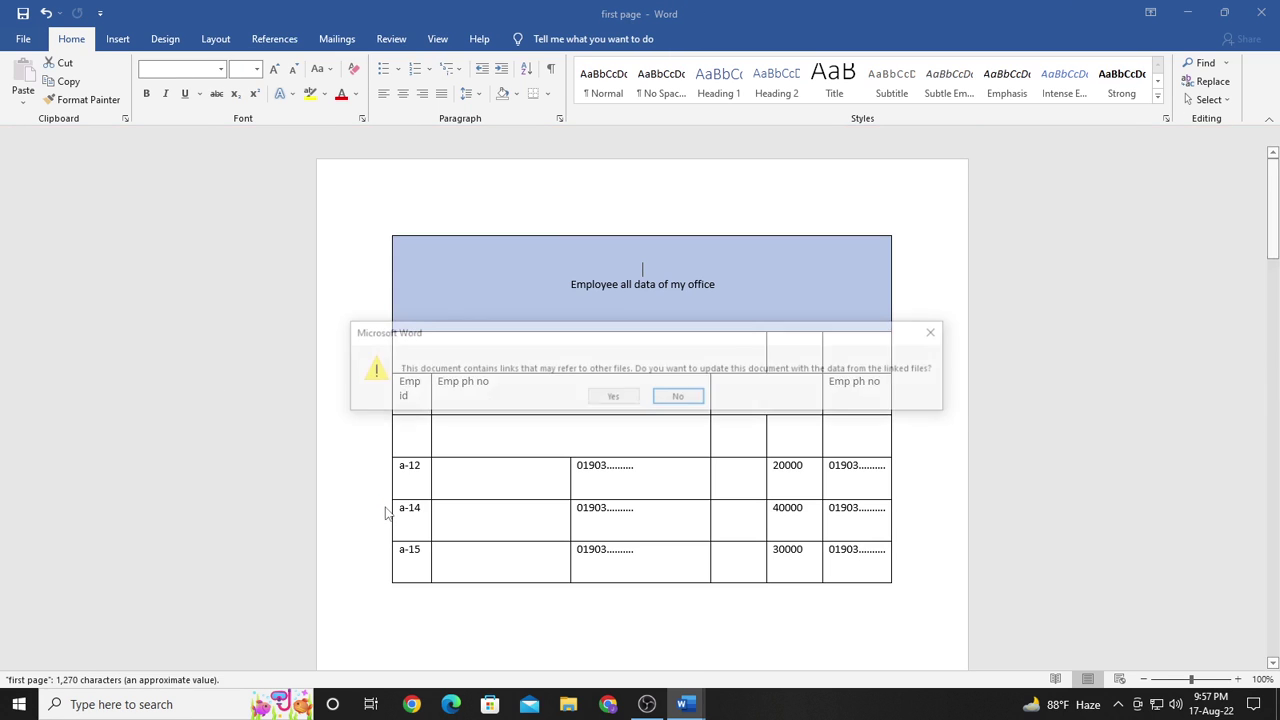
{"action": "left_click", "coordinate": [937, 332]}
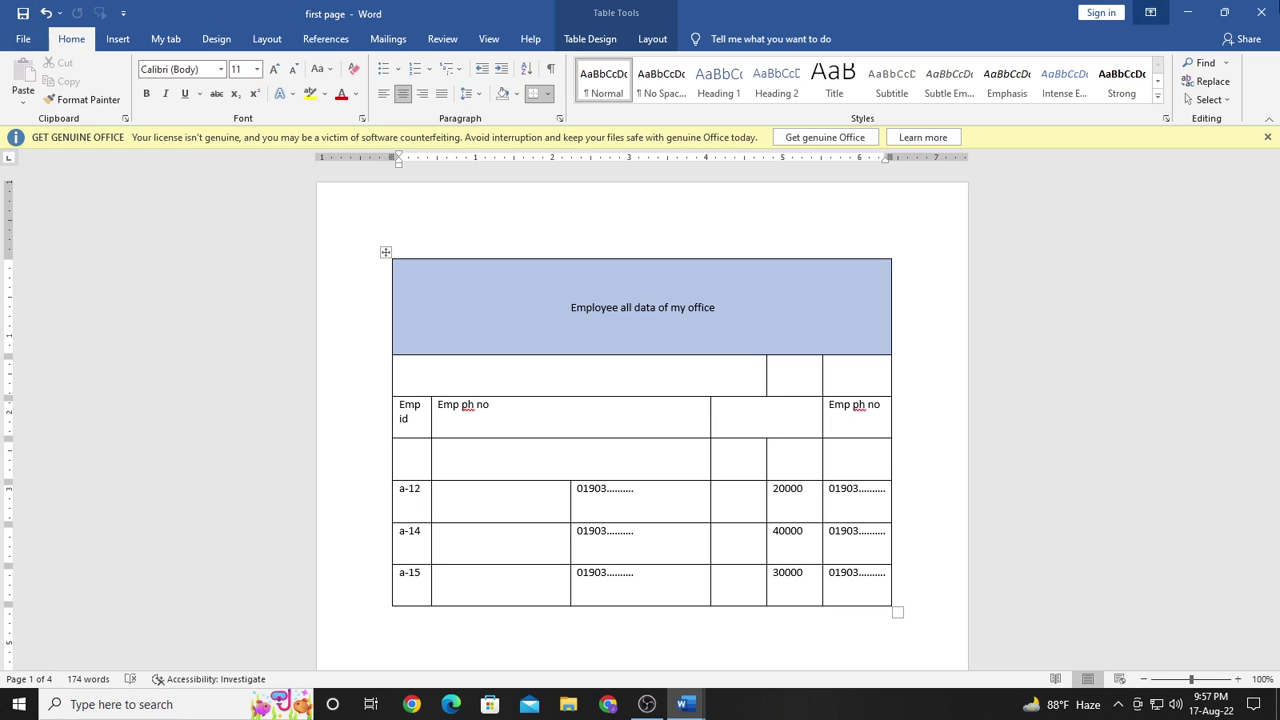
{"action": "left_click", "coordinate": [1261, 12]}
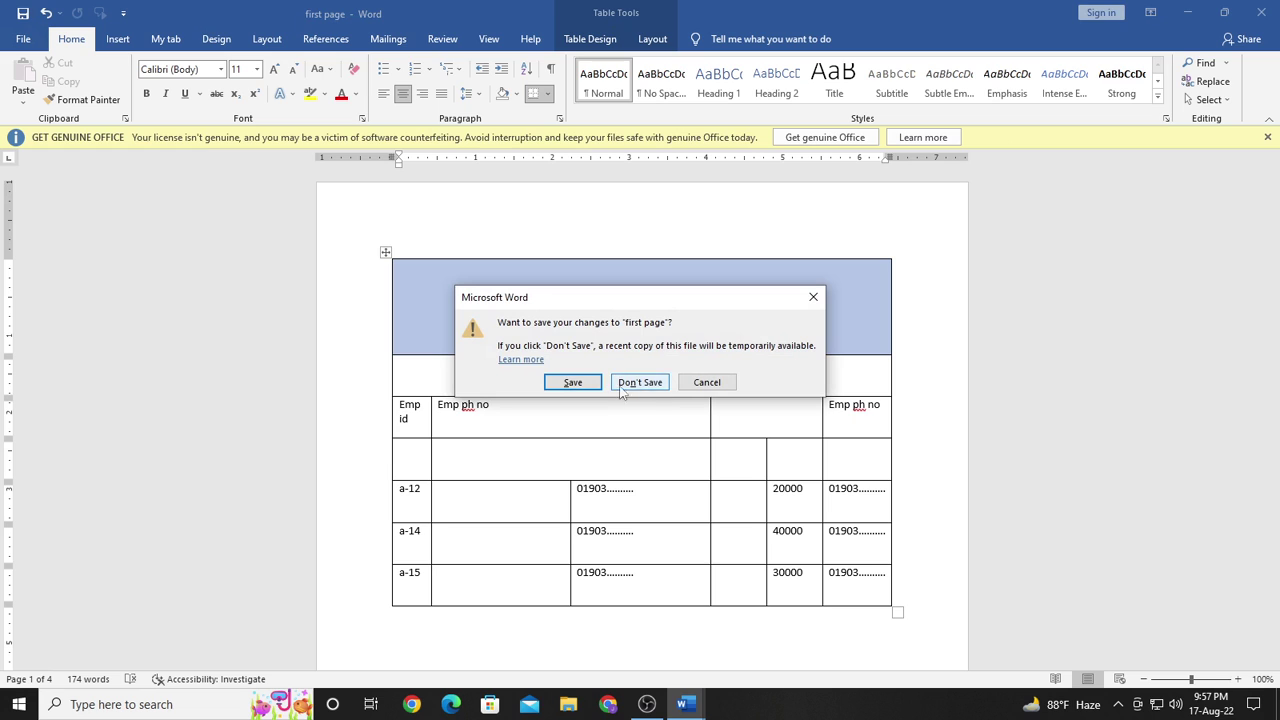
{"action": "left_click", "coordinate": [648, 382]}
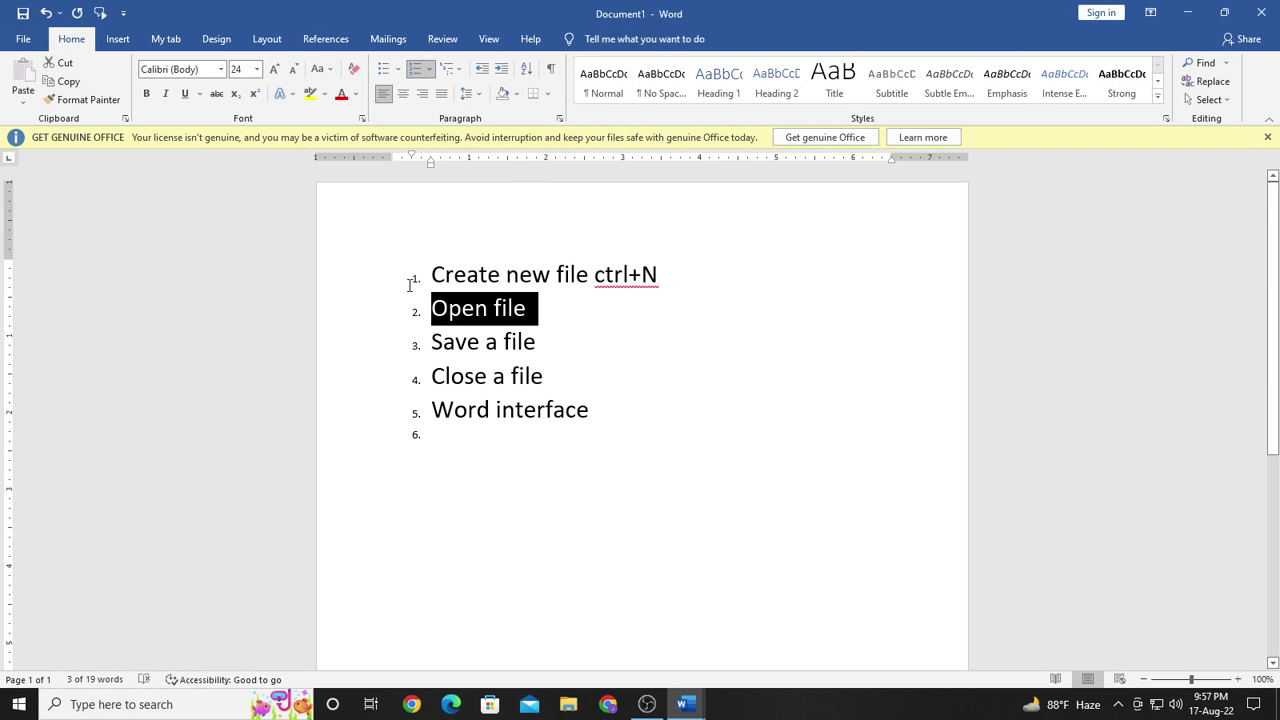
{"action": "left_click_drag", "start_coordinate": [544, 341], "coordinate": [432, 343]}
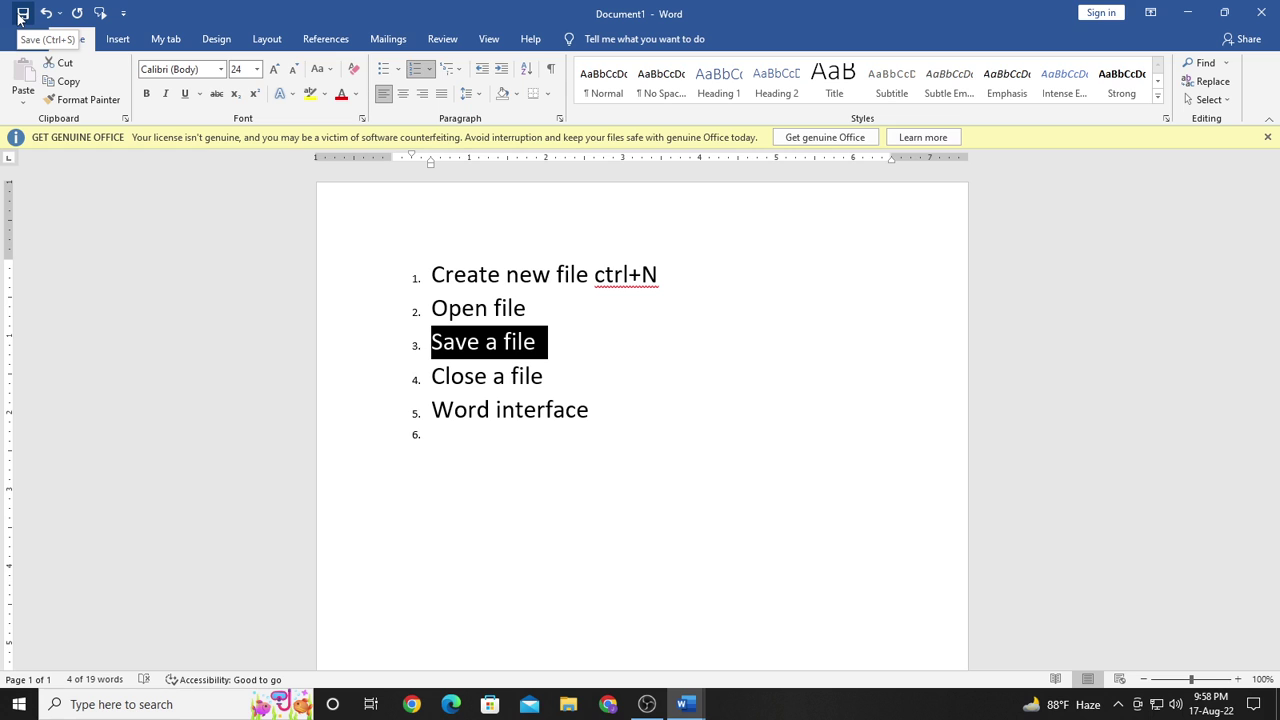
Open Save As for Document1, showing Documents, Desktop and Downloads locations.
{"action": "left_click", "coordinate": [22, 15]}
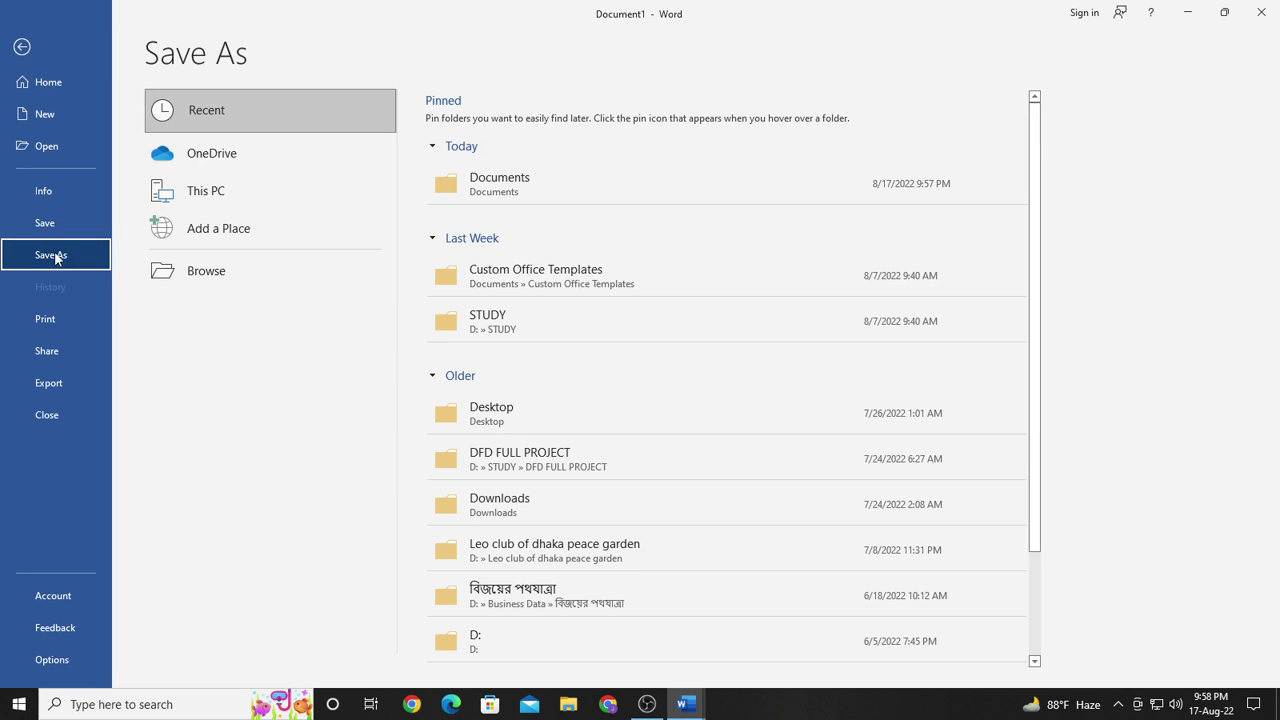
{"action": "left_click", "coordinate": [28, 46]}
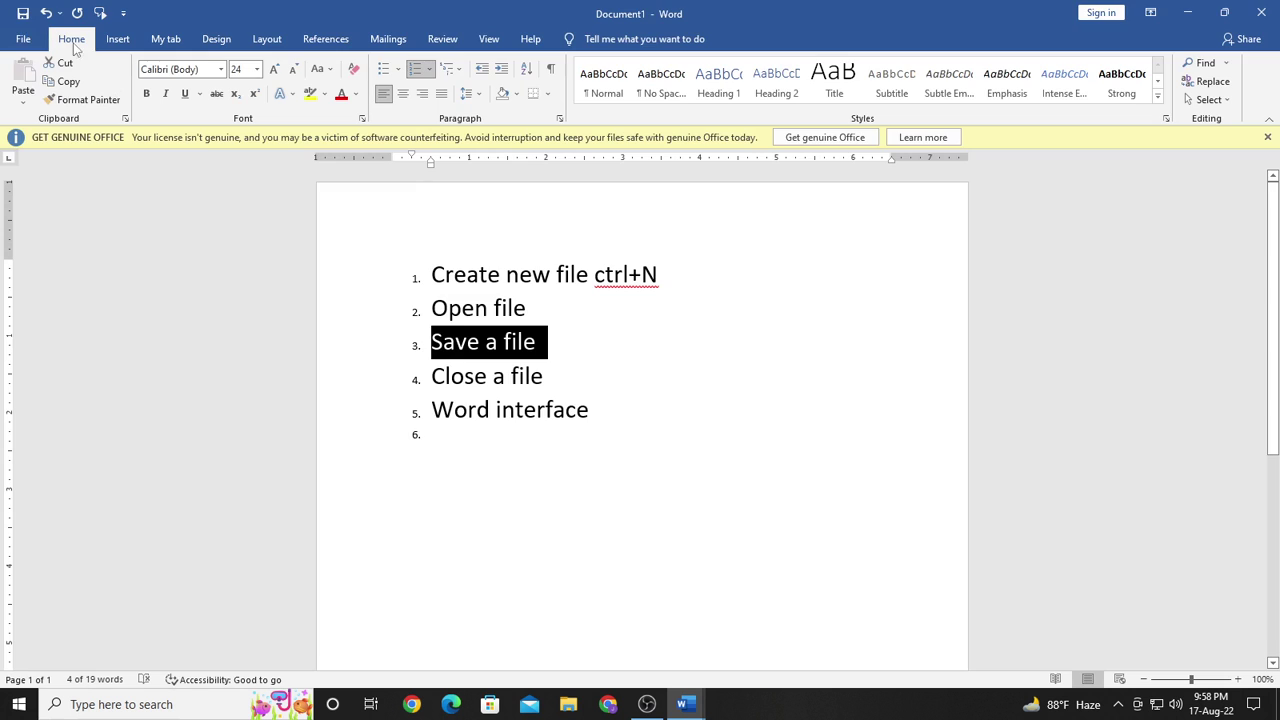
{"action": "left_click", "coordinate": [22, 13]}
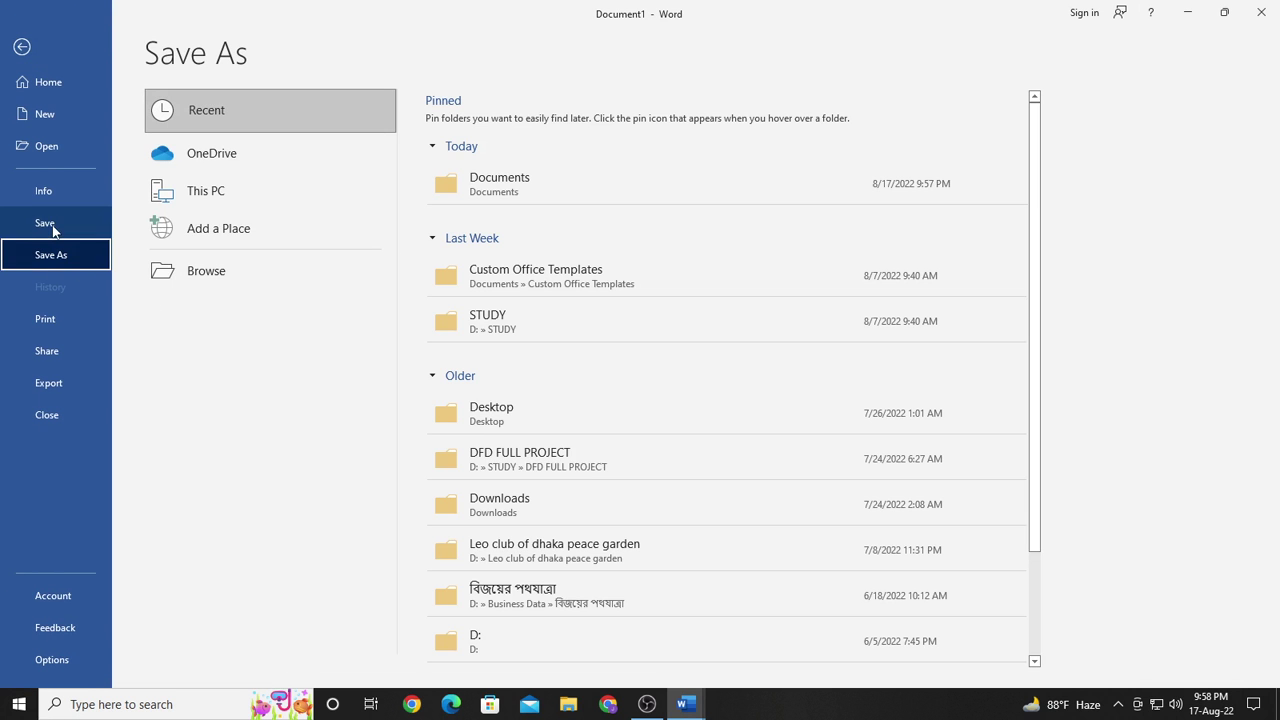
Save the list to Documents as Word Document 'FIRST CLASS'.
{"action": "left_click", "coordinate": [534, 183]}
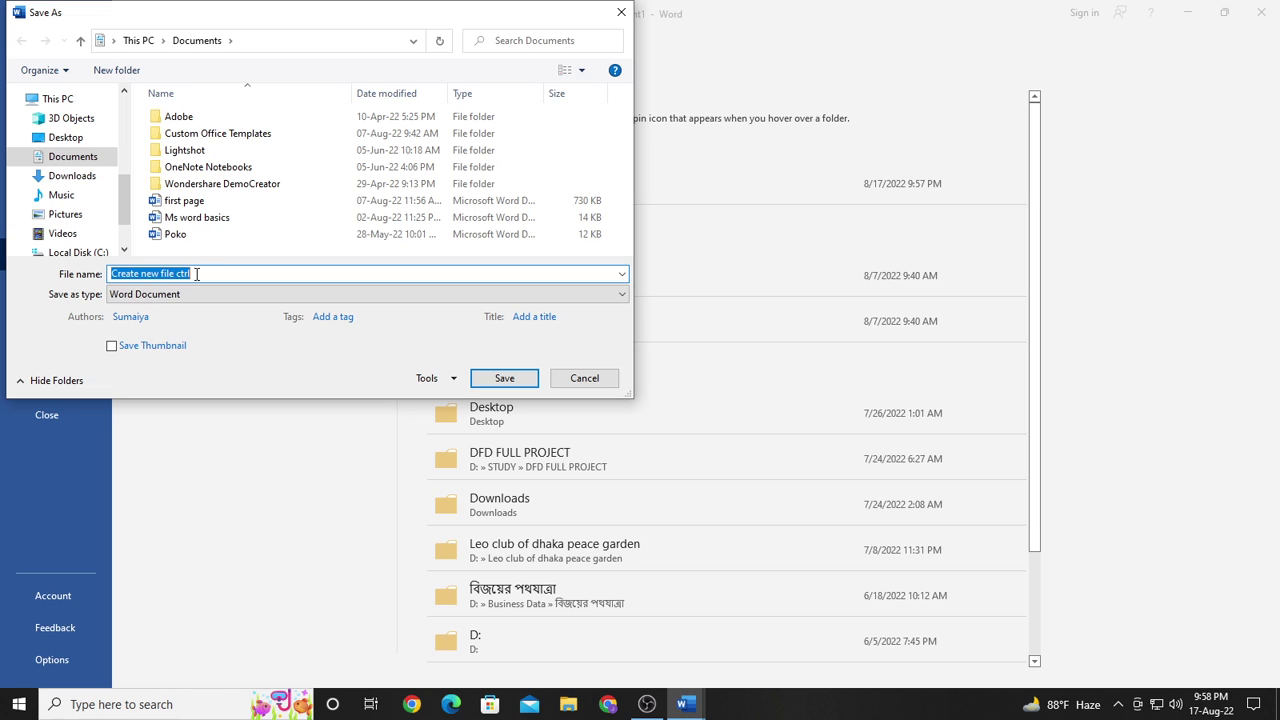
{"action": "key", "text": "BackSpace"}
{"action": "type", "text": "Fi"}
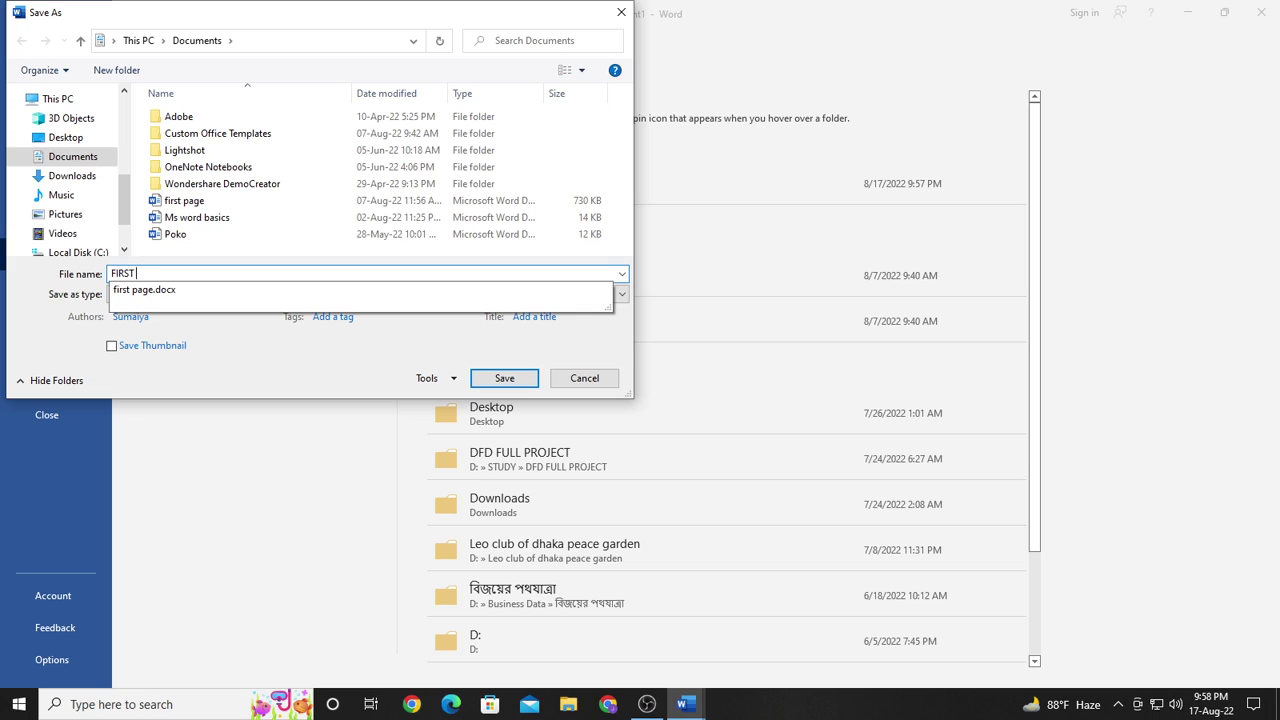
{"action": "type", "text": "CLASS"}
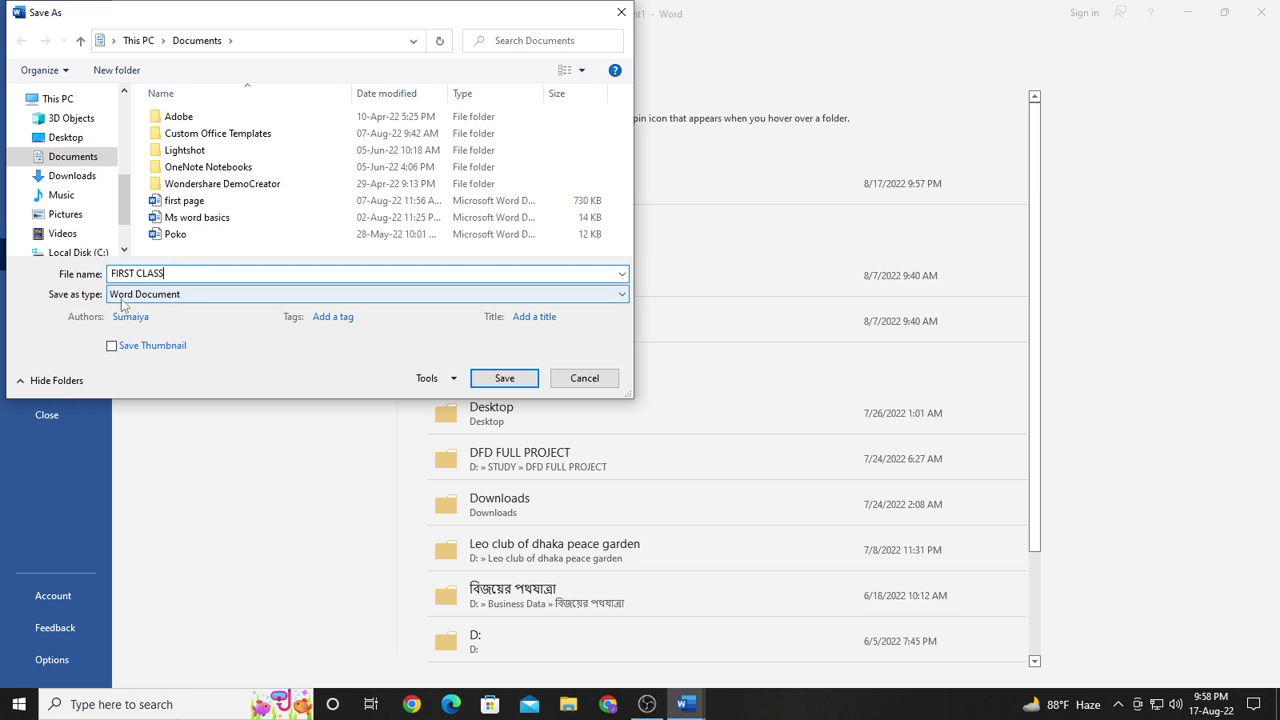
{"action": "left_click", "coordinate": [616, 296]}
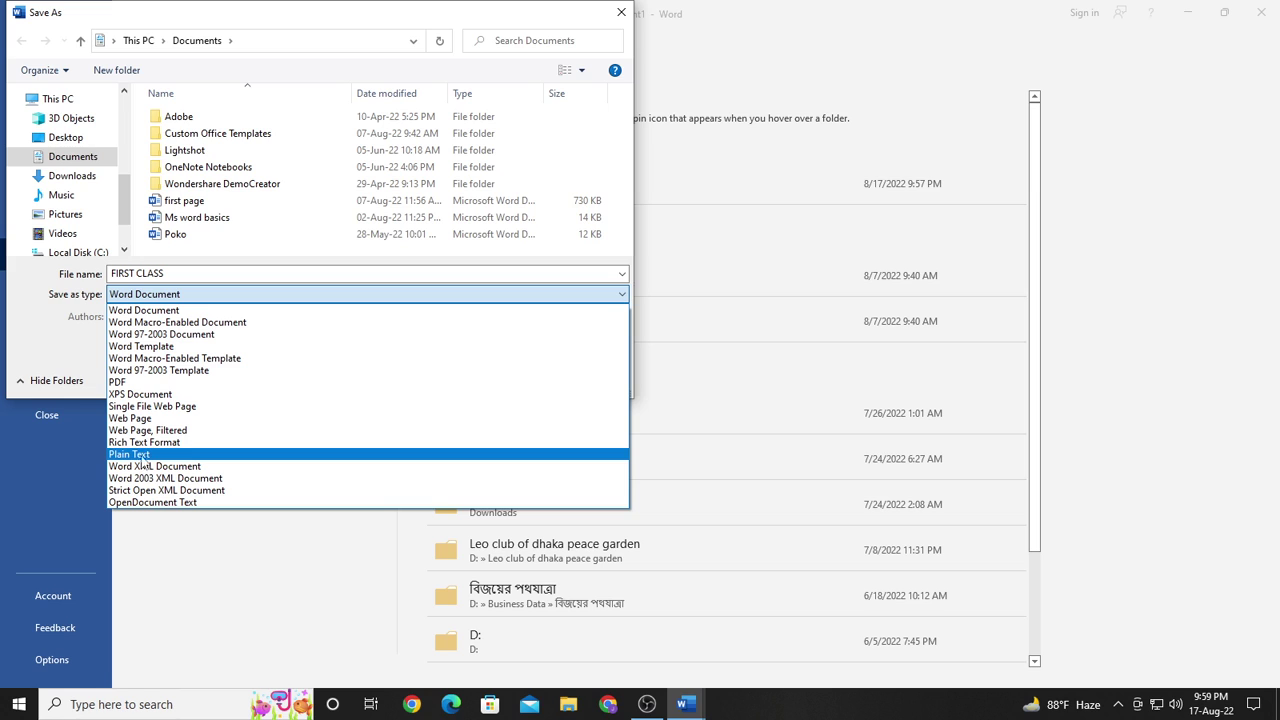
{"action": "left_click", "coordinate": [597, 278]}
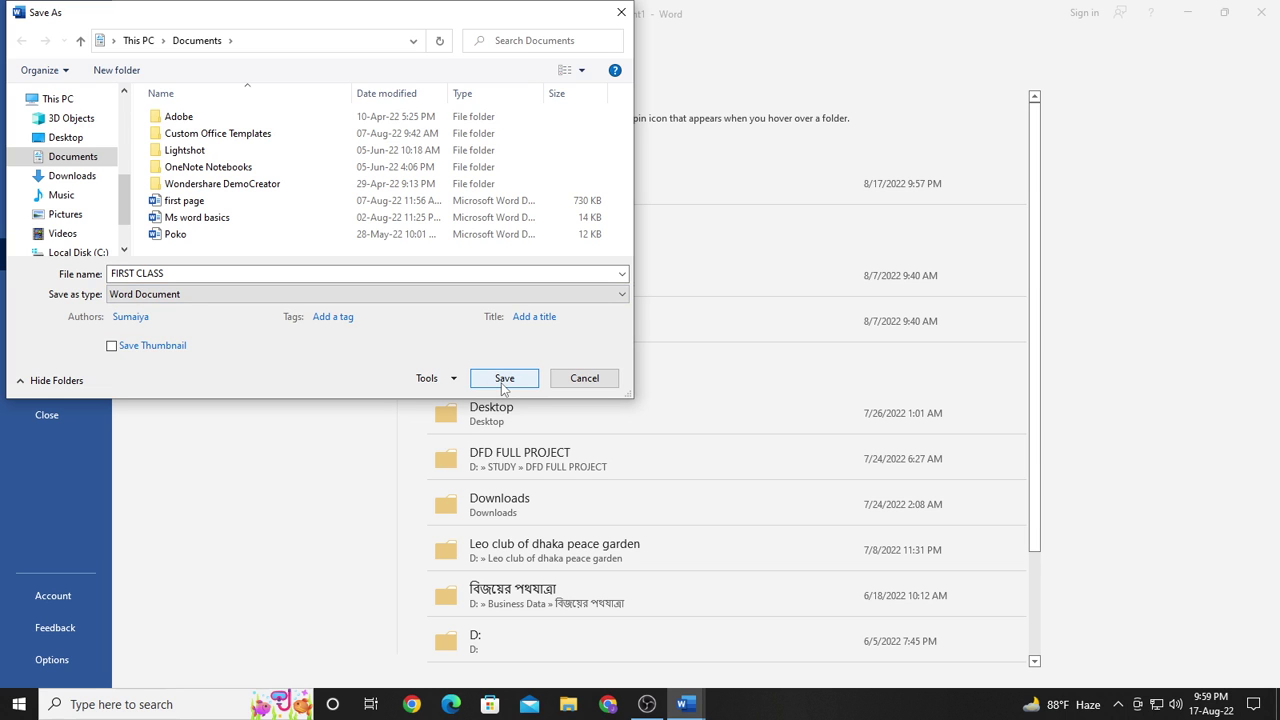
{"action": "left_click", "coordinate": [503, 378]}
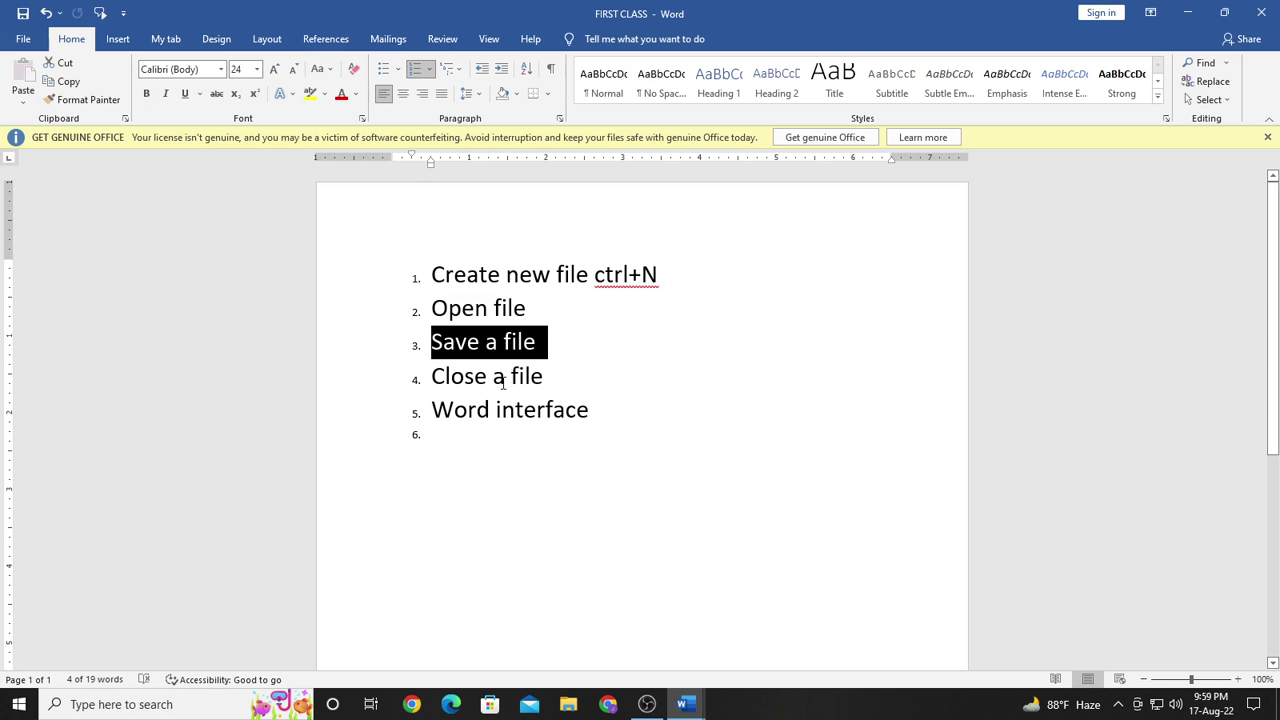
Select the 'Close a file' item, then close the blank Document2 window.
{"action": "left_click", "coordinate": [647, 704]}
{"action": "left_click", "coordinate": [657, 708]}
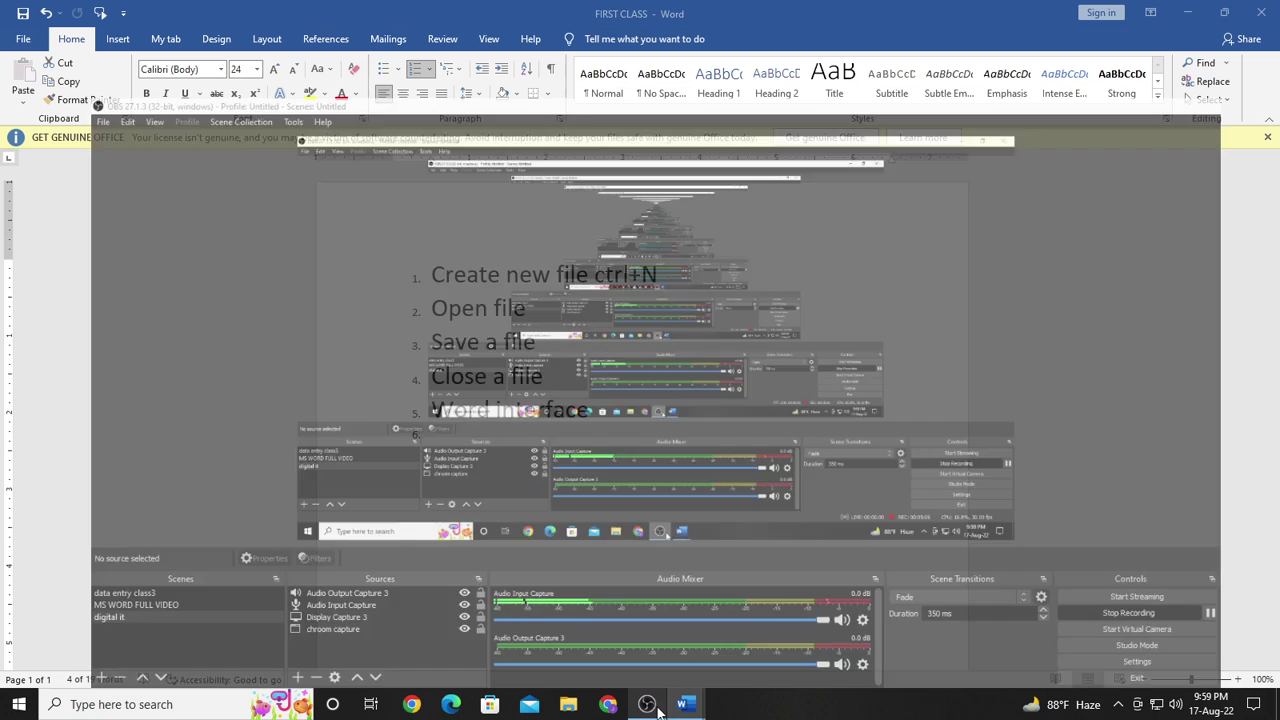
{"action": "left_click_drag", "start_coordinate": [547, 375], "coordinate": [441, 378]}
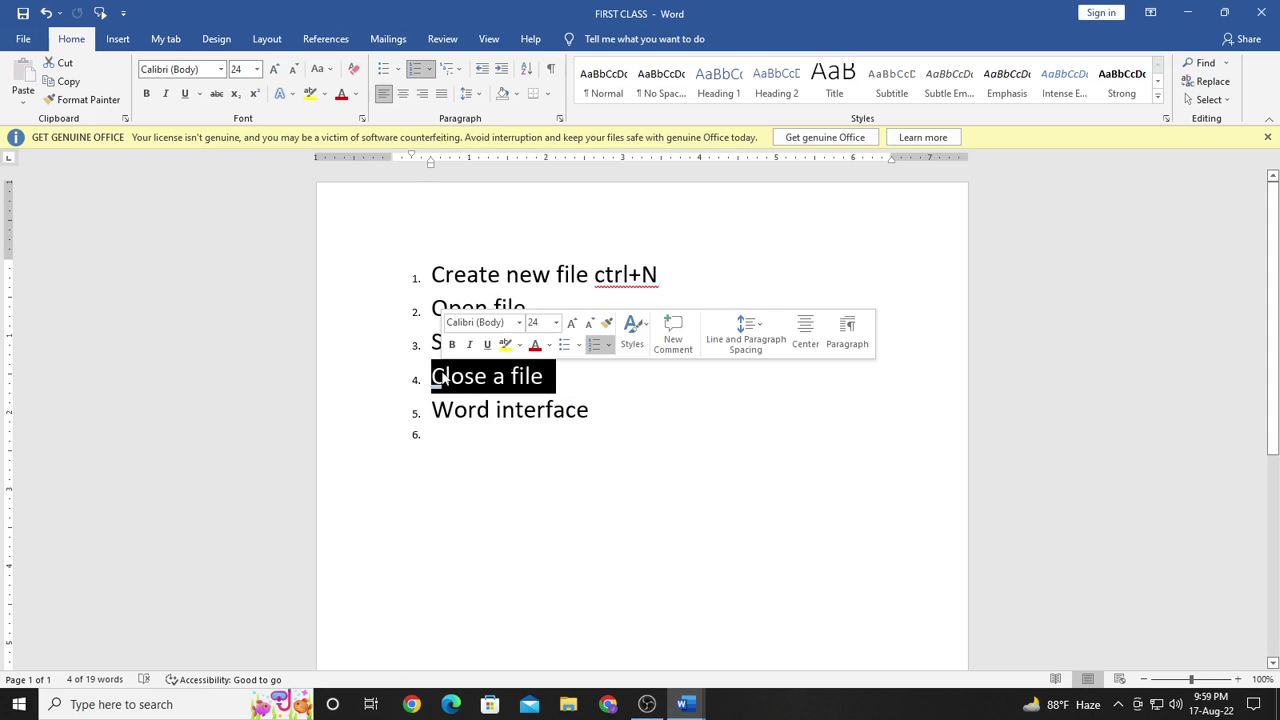
{"action": "left_click", "coordinate": [684, 706]}
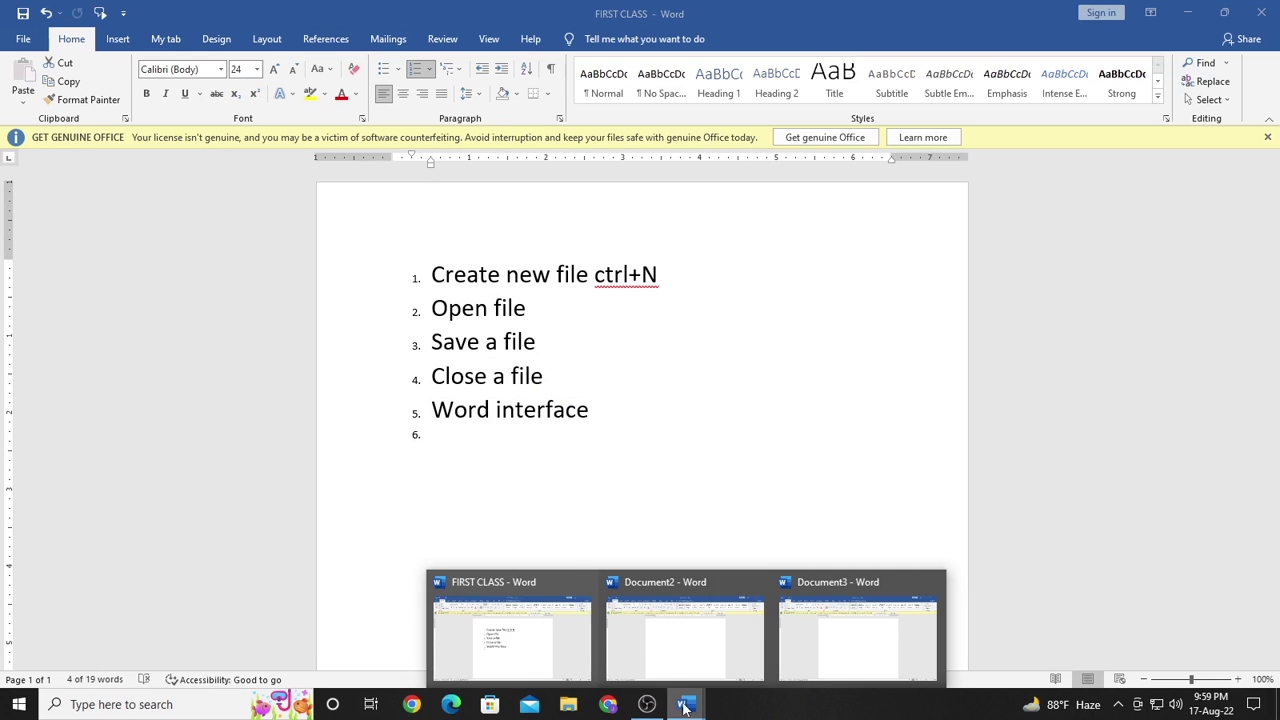
{"action": "left_click", "coordinate": [585, 645]}
{"action": "left_click", "coordinate": [684, 706]}
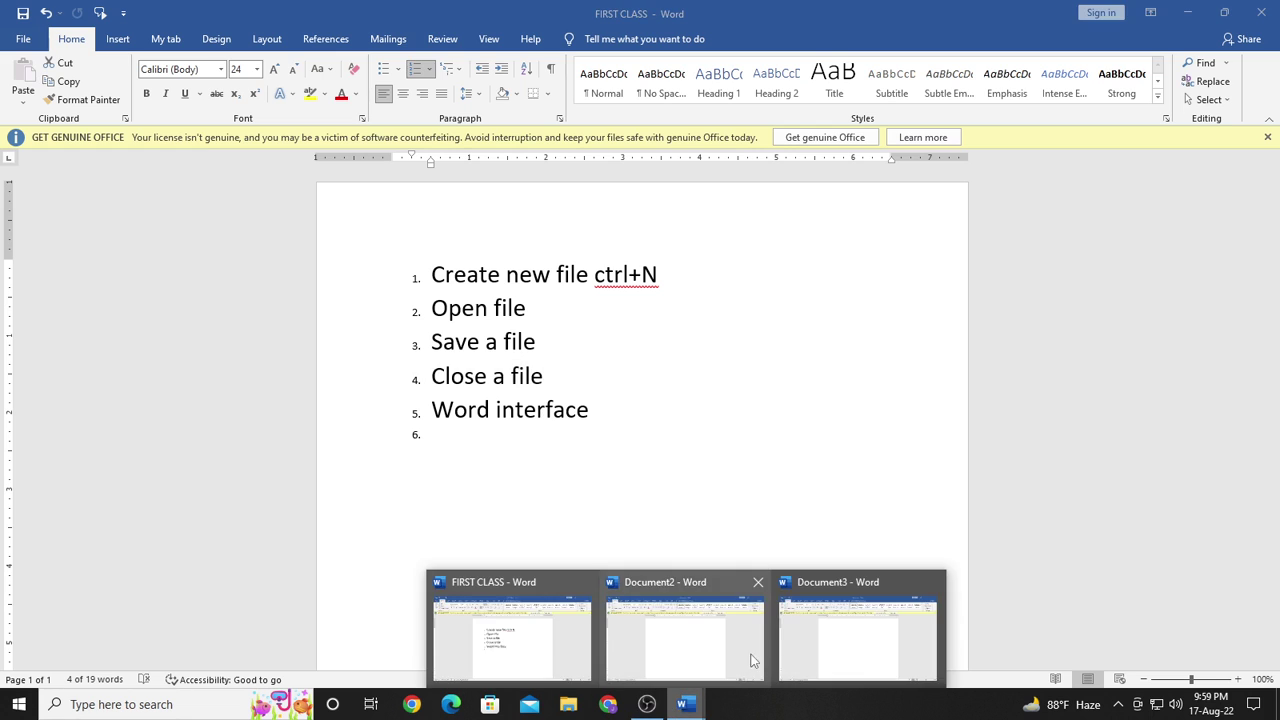
{"action": "left_click", "coordinate": [753, 660]}
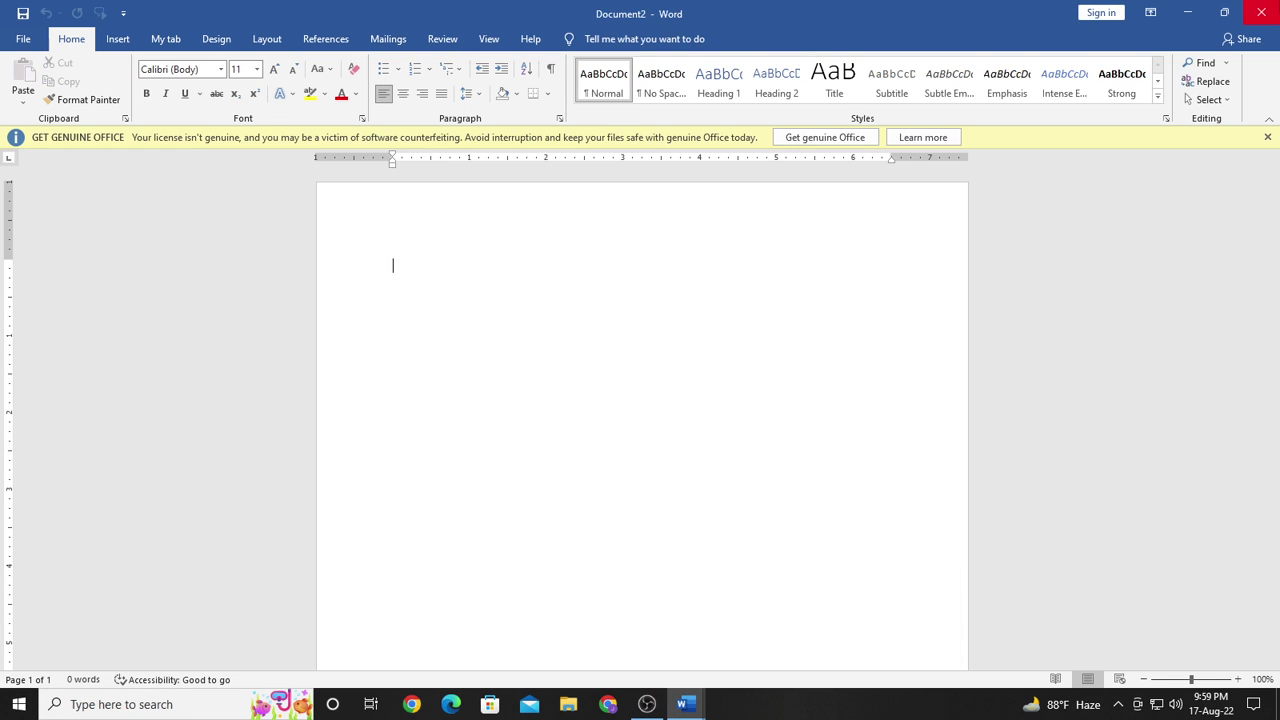
{"action": "left_click", "coordinate": [1261, 12]}
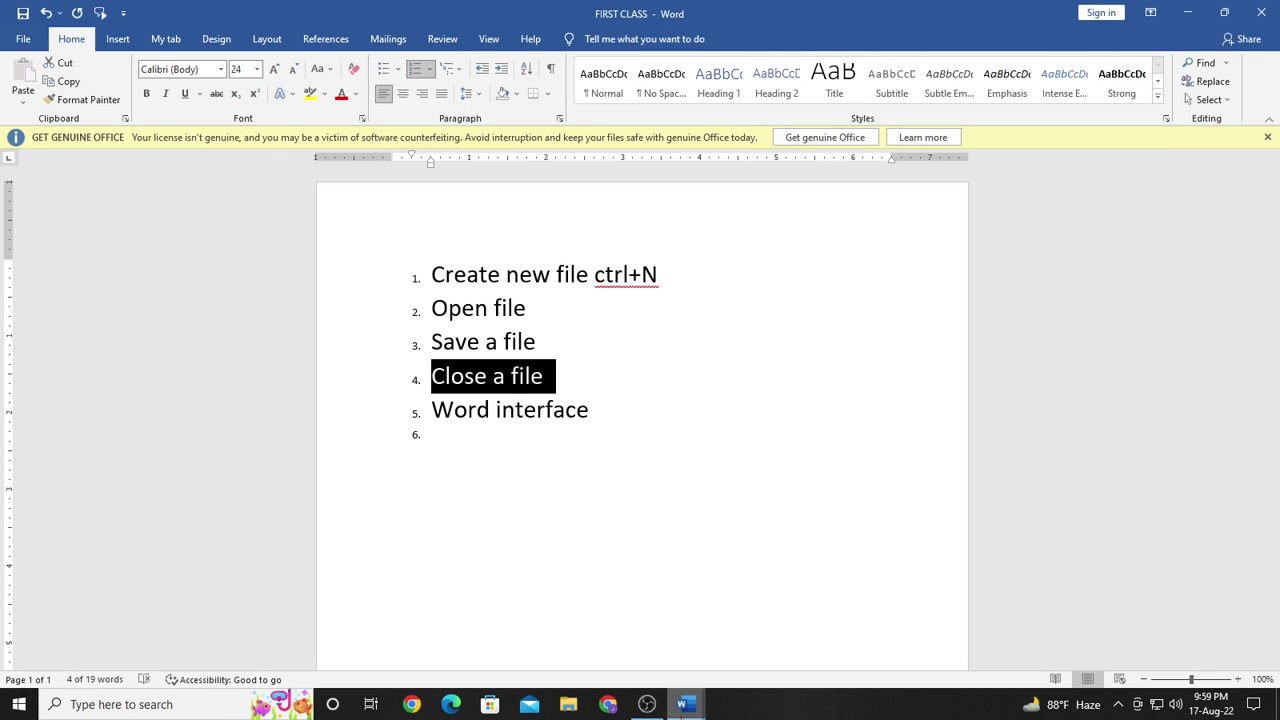
Switch to blank Document3 and close it through File > Close.
{"action": "left_click", "coordinate": [684, 706]}
{"action": "left_click", "coordinate": [755, 622]}
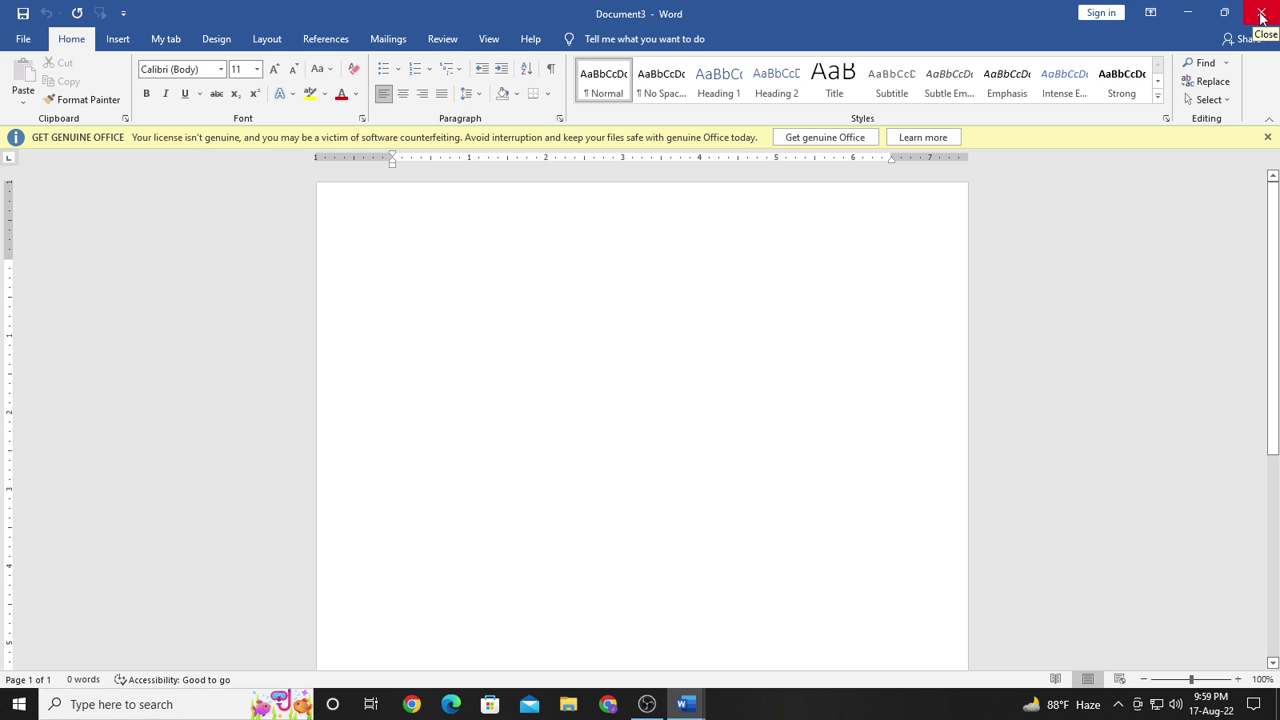
{"action": "left_click", "coordinate": [20, 40]}
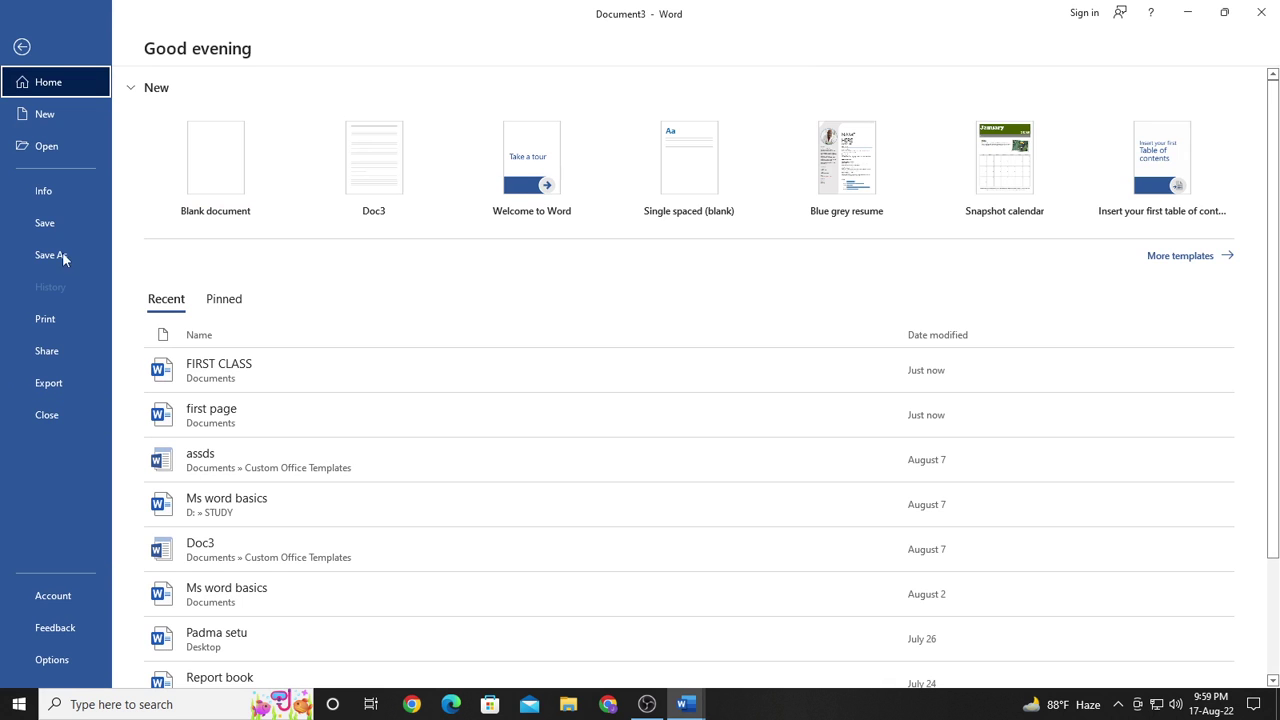
{"action": "left_click", "coordinate": [22, 47]}
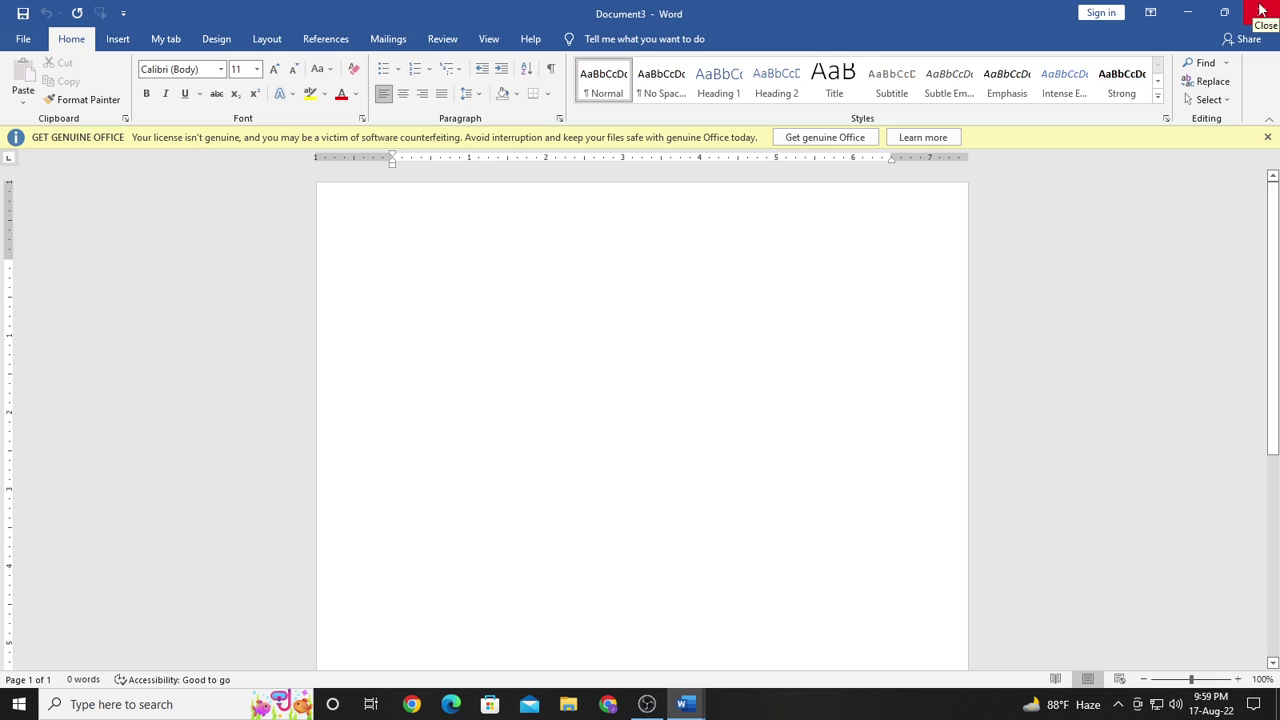
{"action": "left_click", "coordinate": [22, 40]}
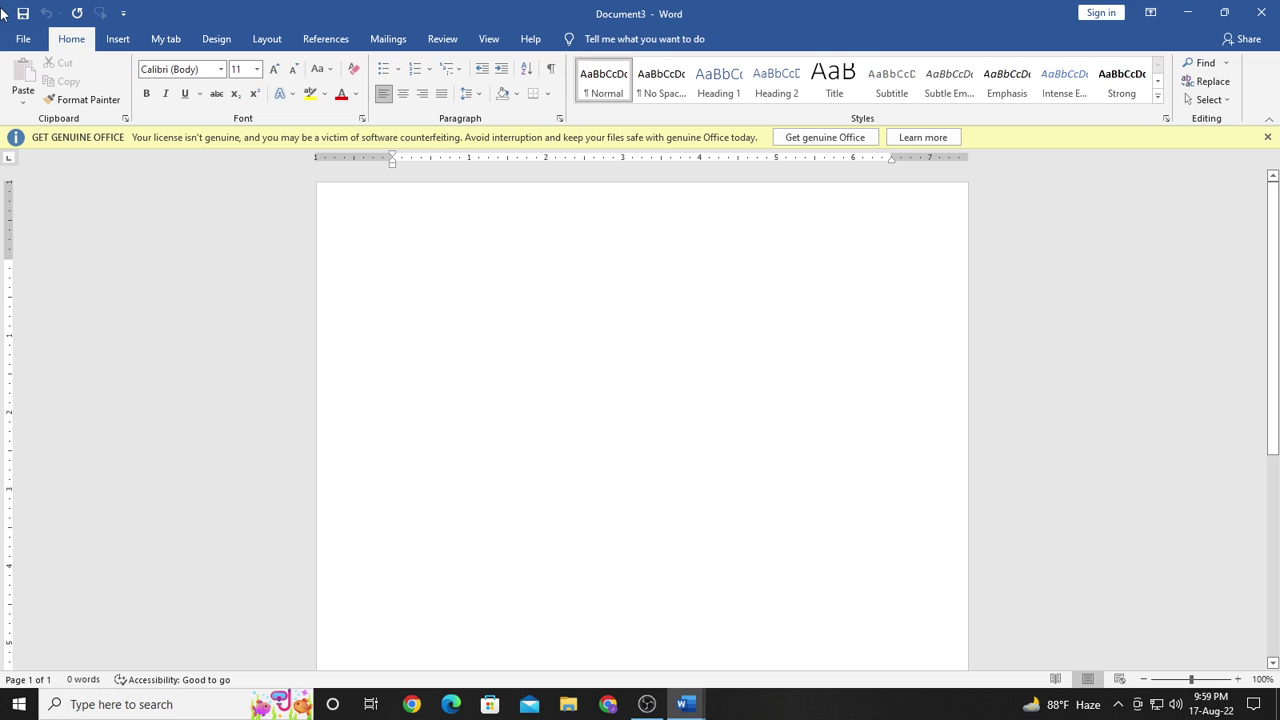
{"action": "left_click", "coordinate": [22, 40]}
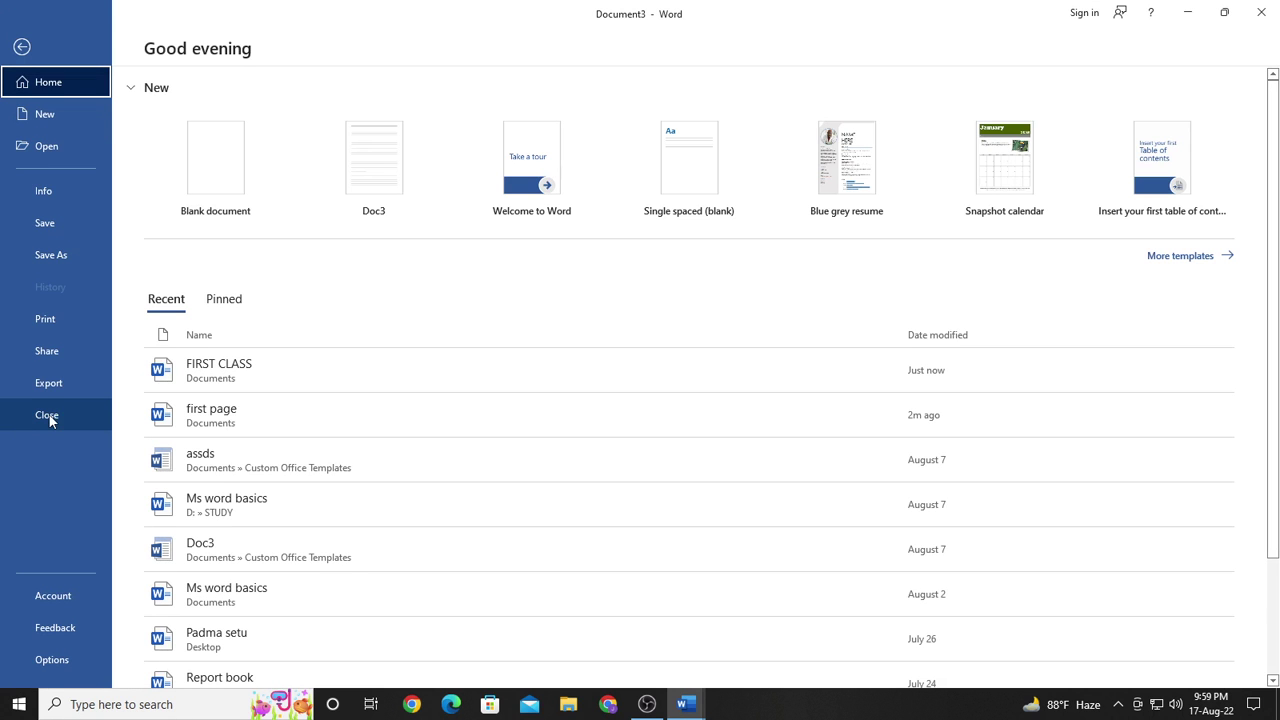
{"action": "left_click", "coordinate": [48, 417]}
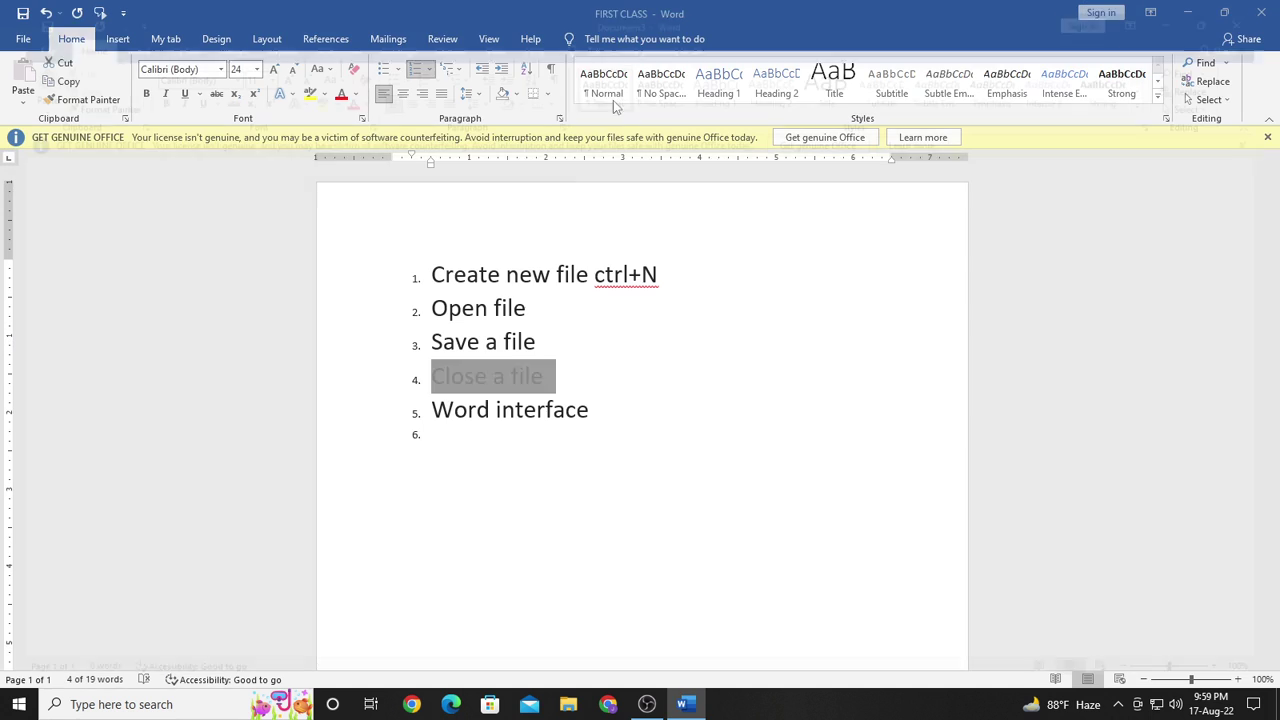
Select the 'Word interface' list item.
{"action": "left_click_drag", "start_coordinate": [599, 413], "coordinate": [435, 416]}
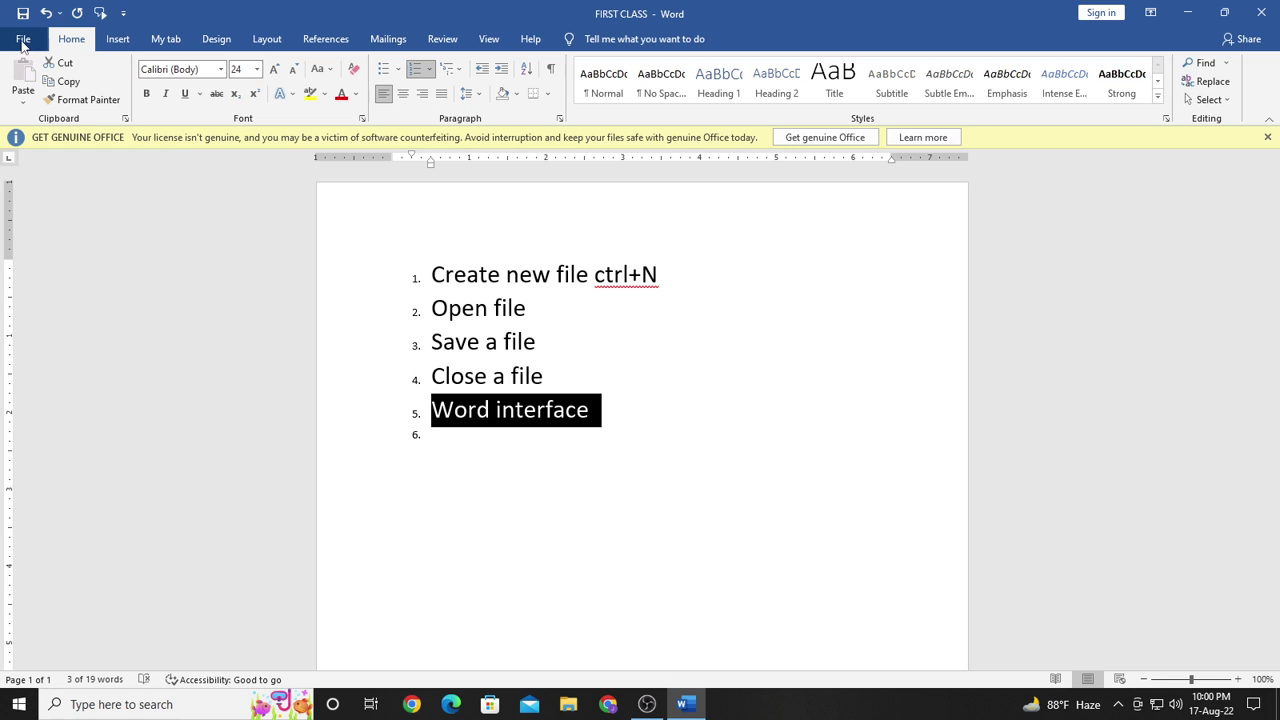
{"action": "left_click", "coordinate": [119, 42]}
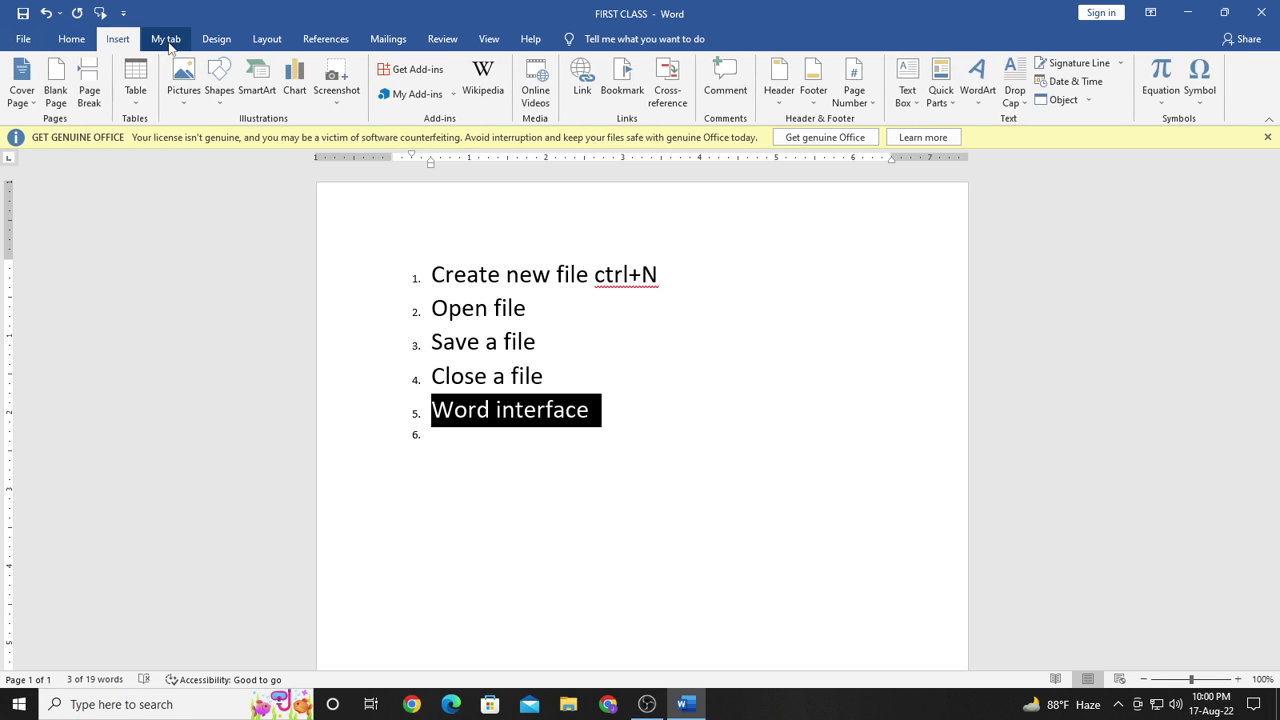
{"action": "left_click", "coordinate": [166, 40]}
{"action": "left_click", "coordinate": [216, 39]}
{"action": "left_click", "coordinate": [264, 39]}
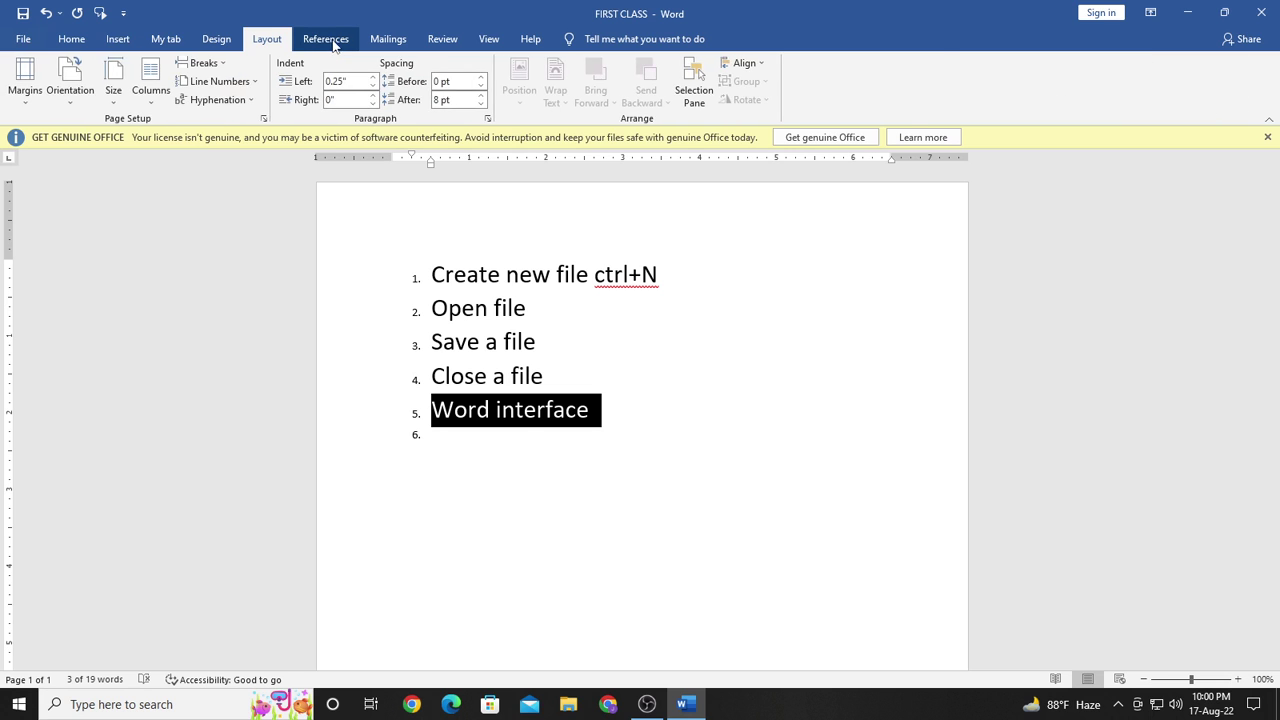
{"action": "left_click", "coordinate": [330, 40]}
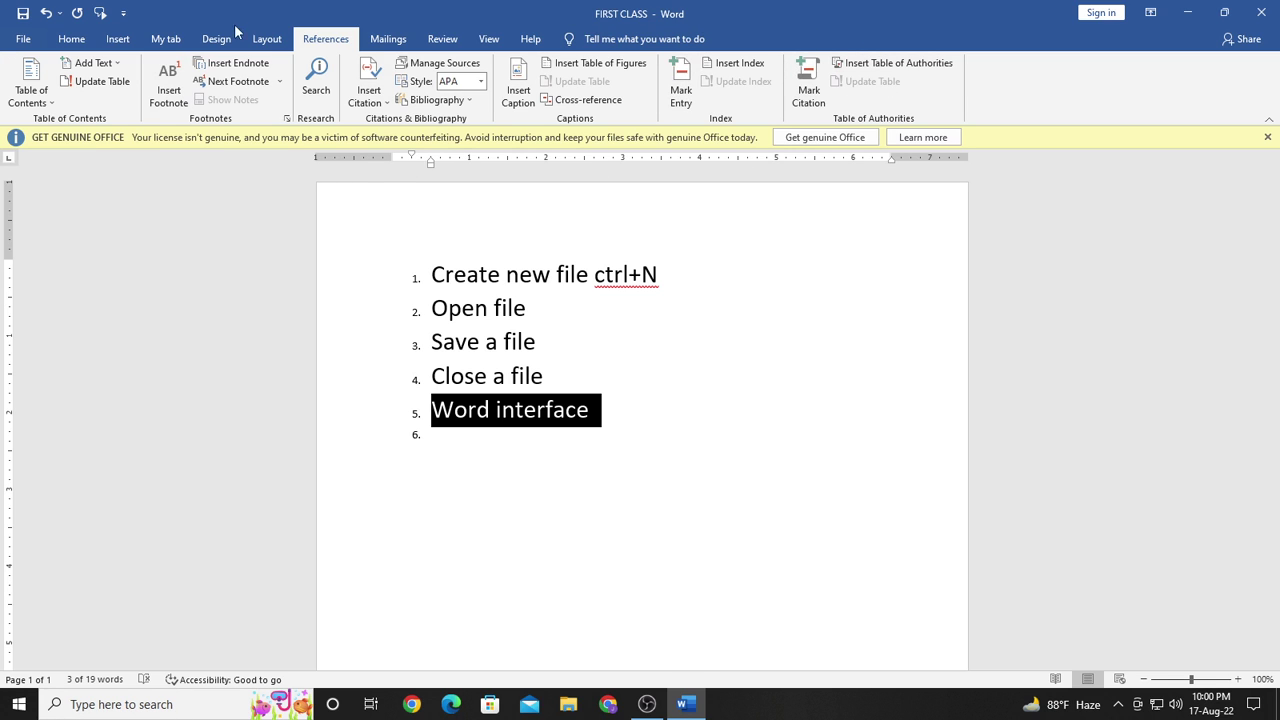
{"action": "left_click", "coordinate": [72, 40]}
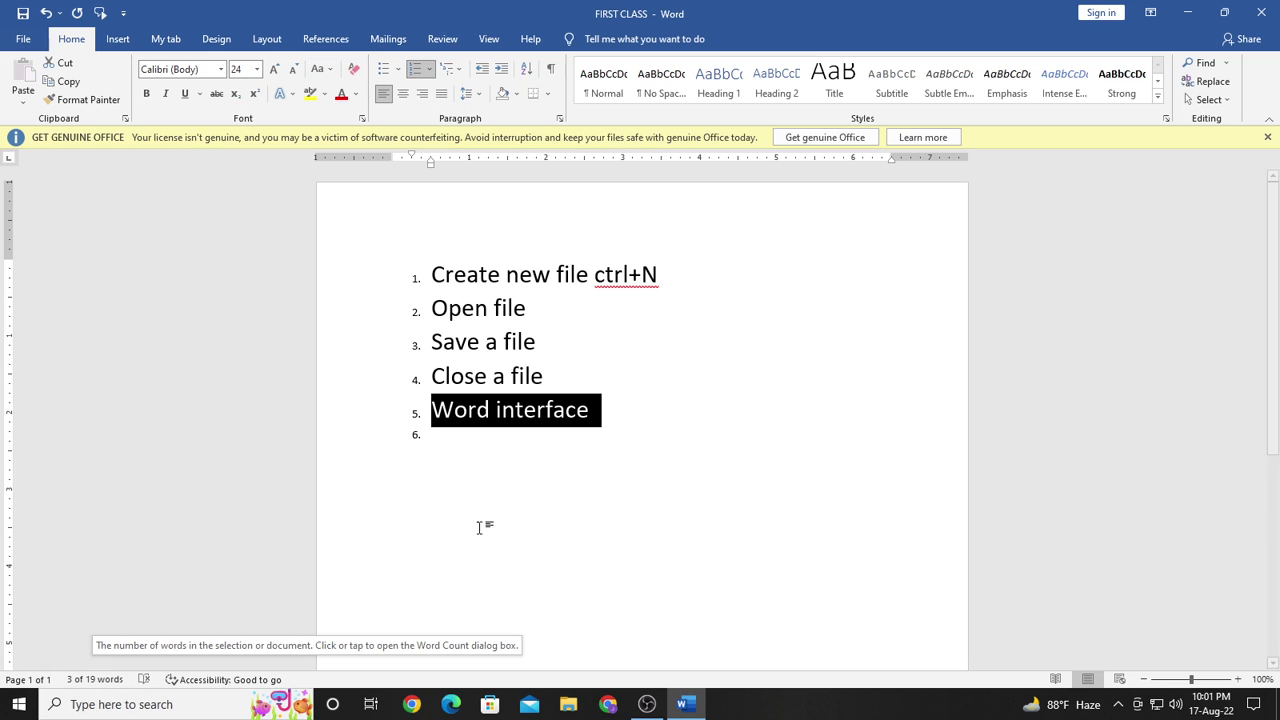
{"action": "left_click", "coordinate": [486, 440]}
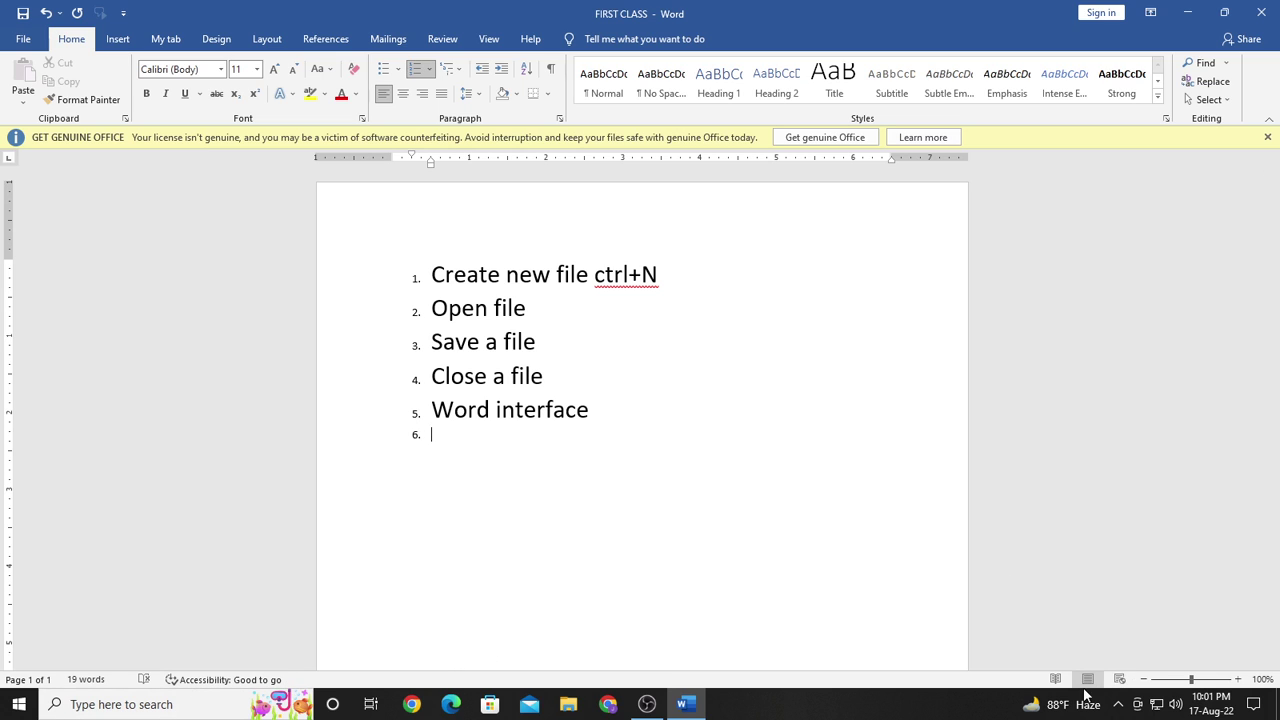
{"action": "left_click", "coordinate": [1204, 681]}
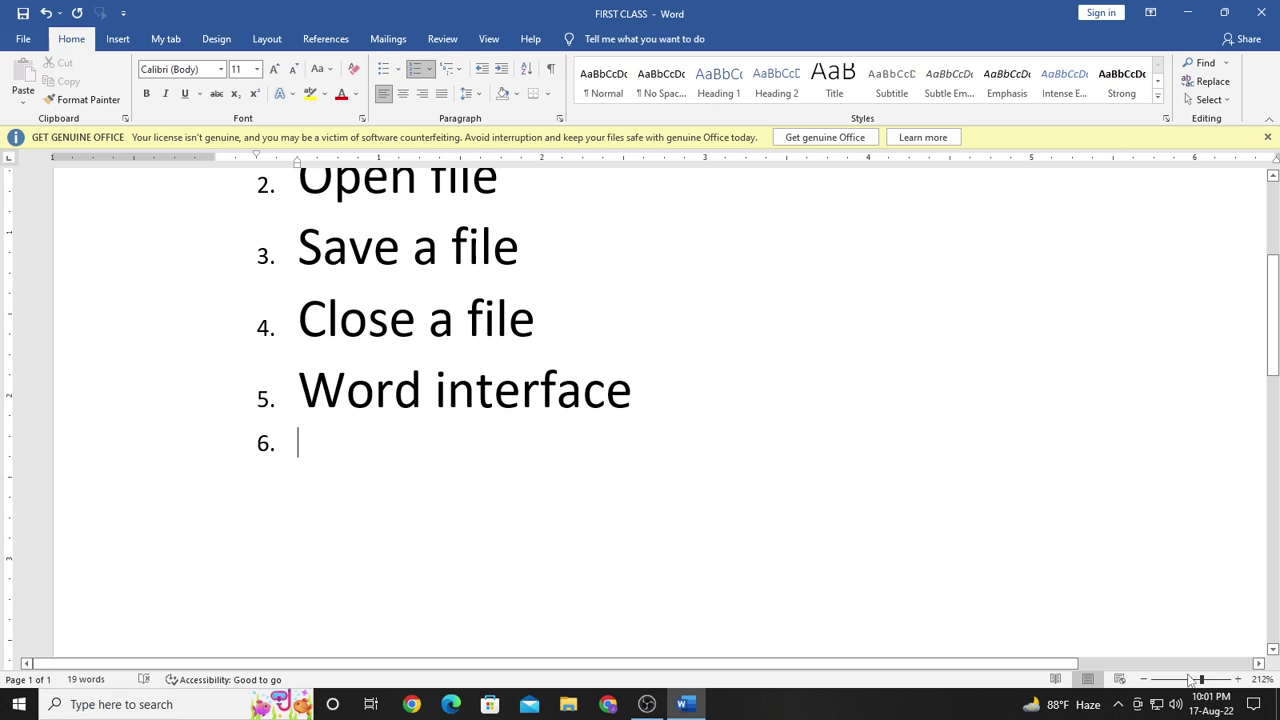
{"action": "left_click", "coordinate": [1195, 681]}
{"action": "left_click_drag", "start_coordinate": [1194, 681], "coordinate": [1189, 681]}
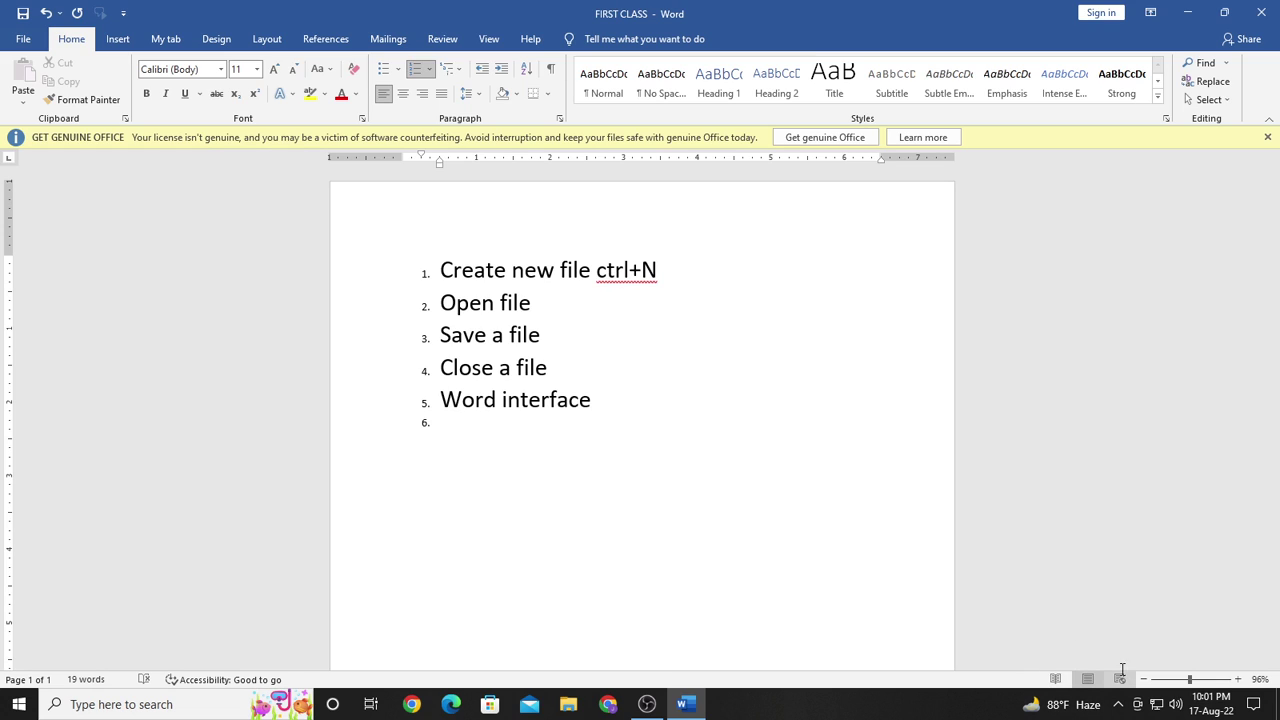
{"action": "left_click", "coordinate": [1057, 681]}
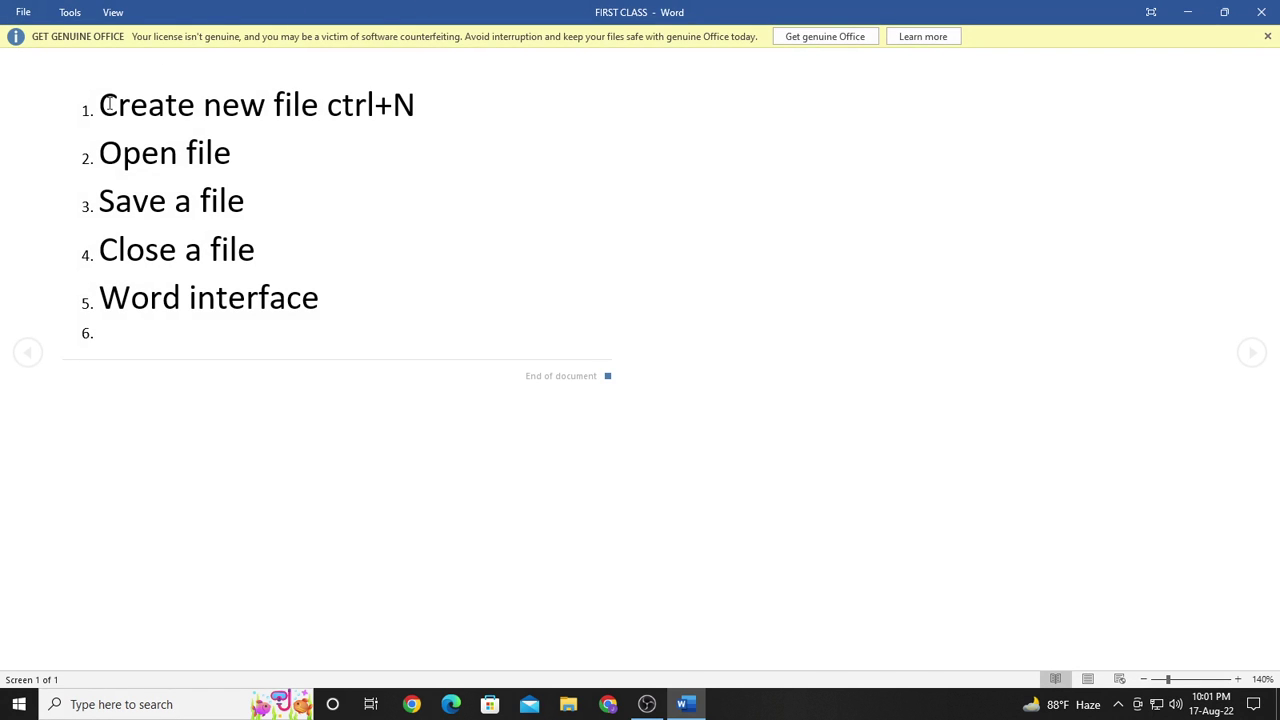
{"action": "left_click_drag", "start_coordinate": [109, 104], "coordinate": [392, 105]}
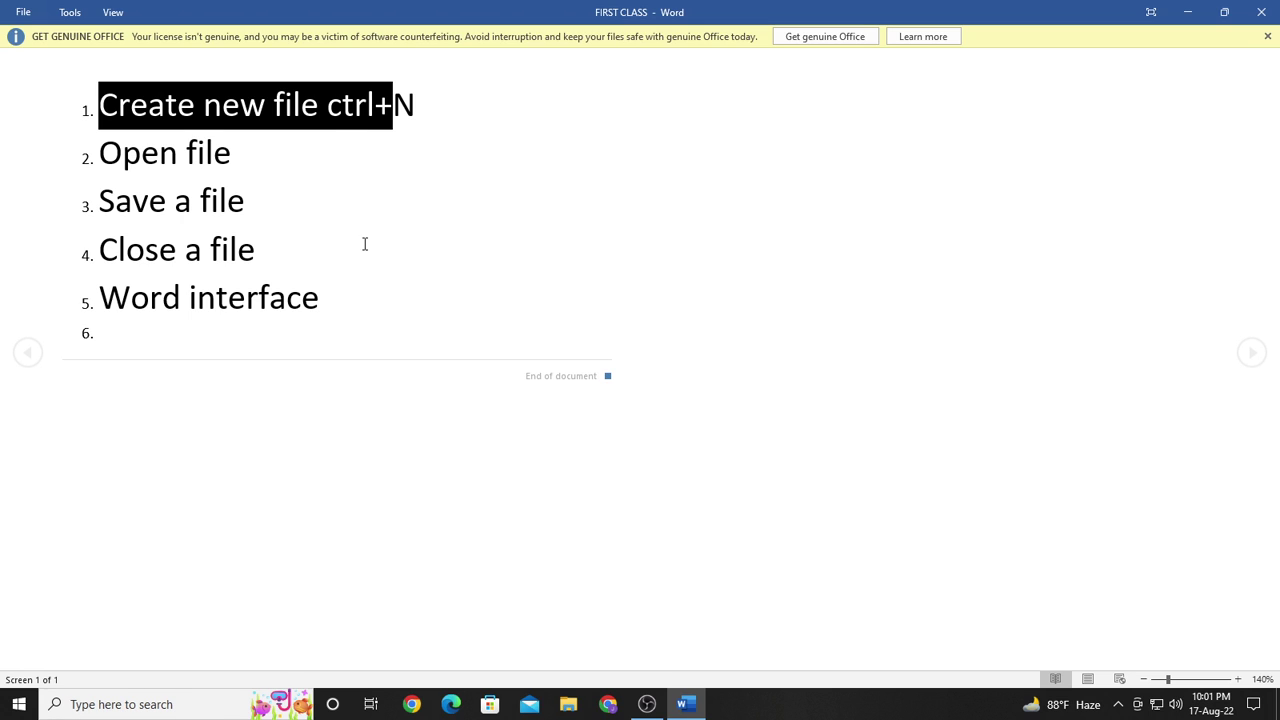
{"action": "left_click", "coordinate": [1088, 679]}
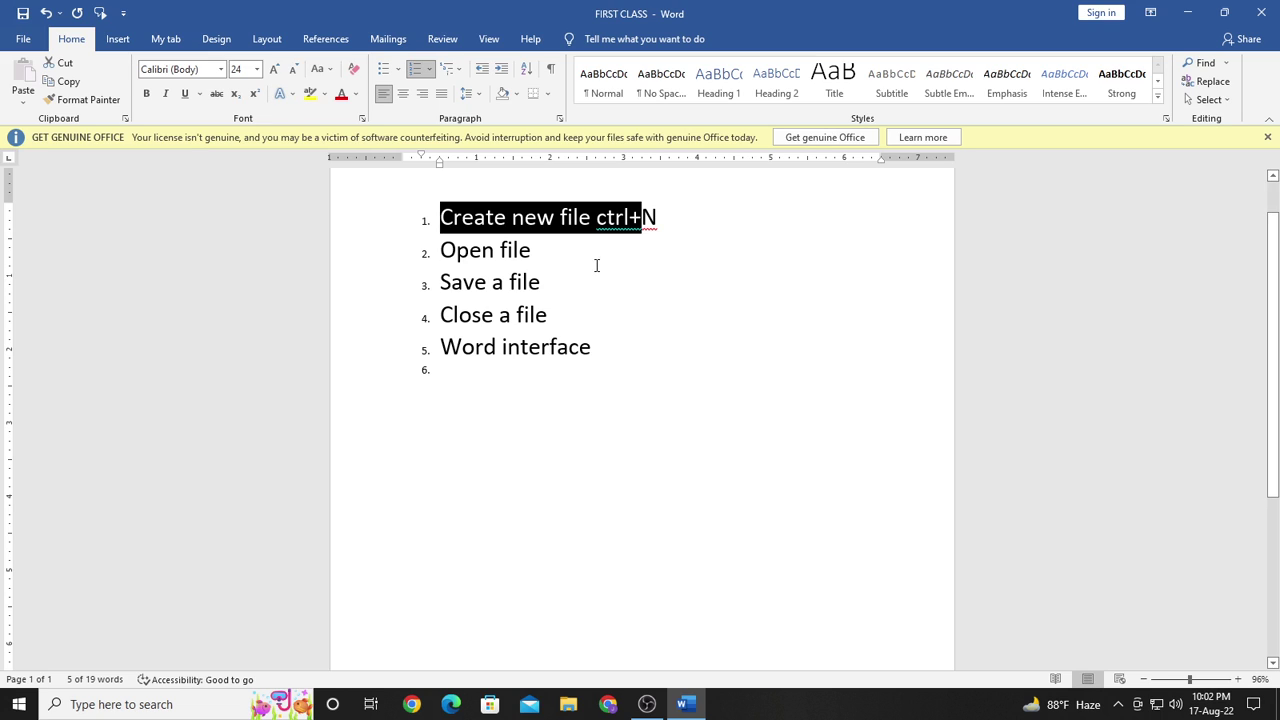
{"action": "left_click_drag", "start_coordinate": [690, 222], "coordinate": [440, 217]}
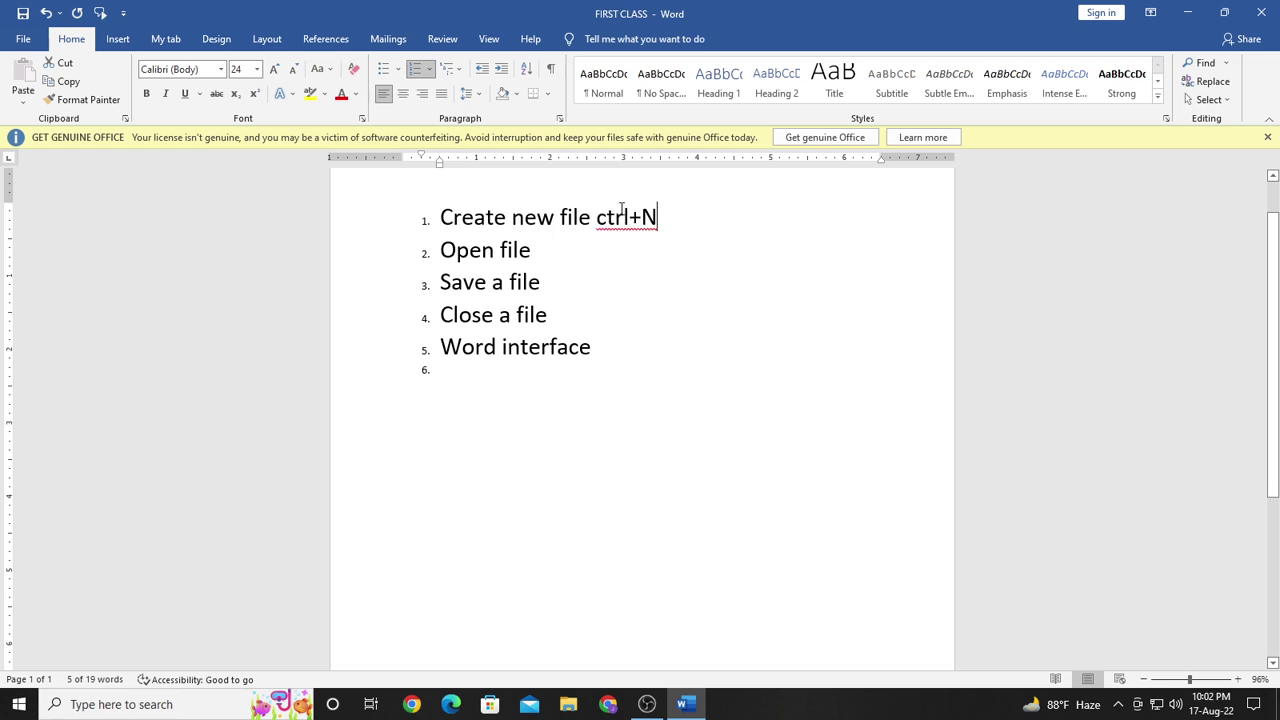
{"action": "left_click_drag", "start_coordinate": [550, 283], "coordinate": [440, 284]}
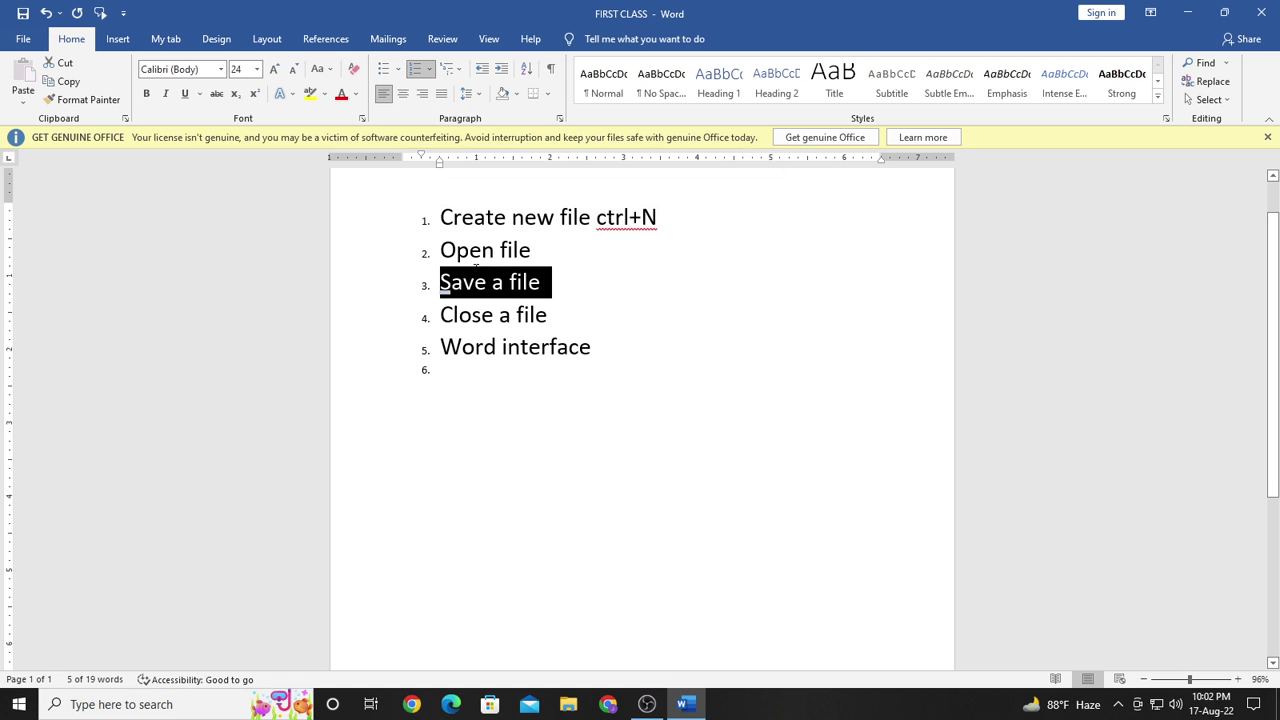
{"action": "left_click", "coordinate": [1122, 680]}
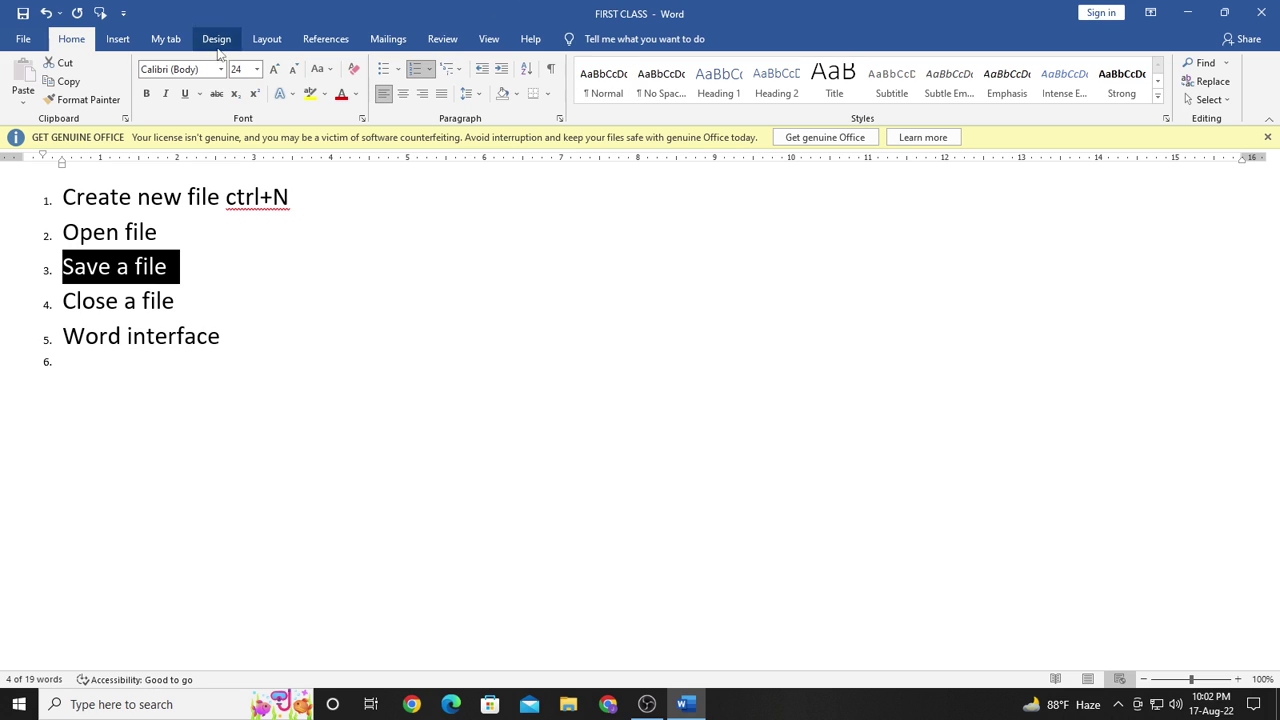
{"action": "left_click", "coordinate": [1087, 681]}
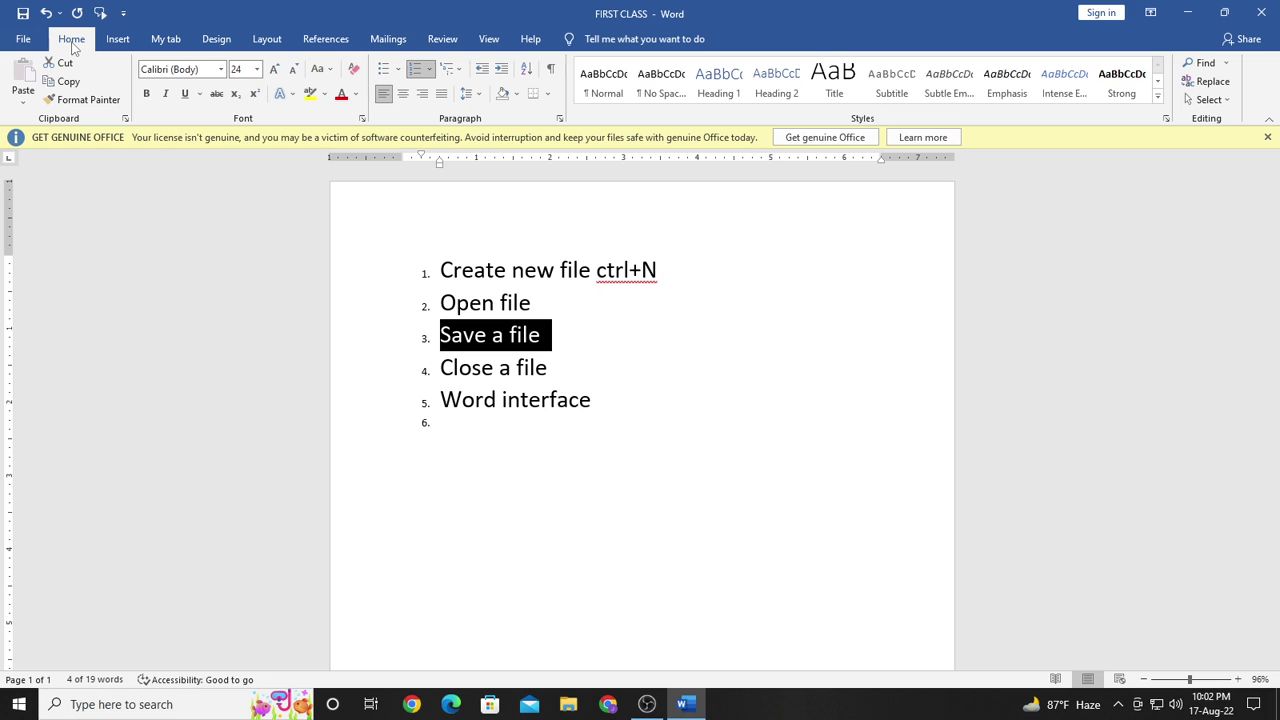
Show the Insert tab commands, then collapse the ribbon to tab names and pin it open again.
{"action": "left_click", "coordinate": [118, 39]}
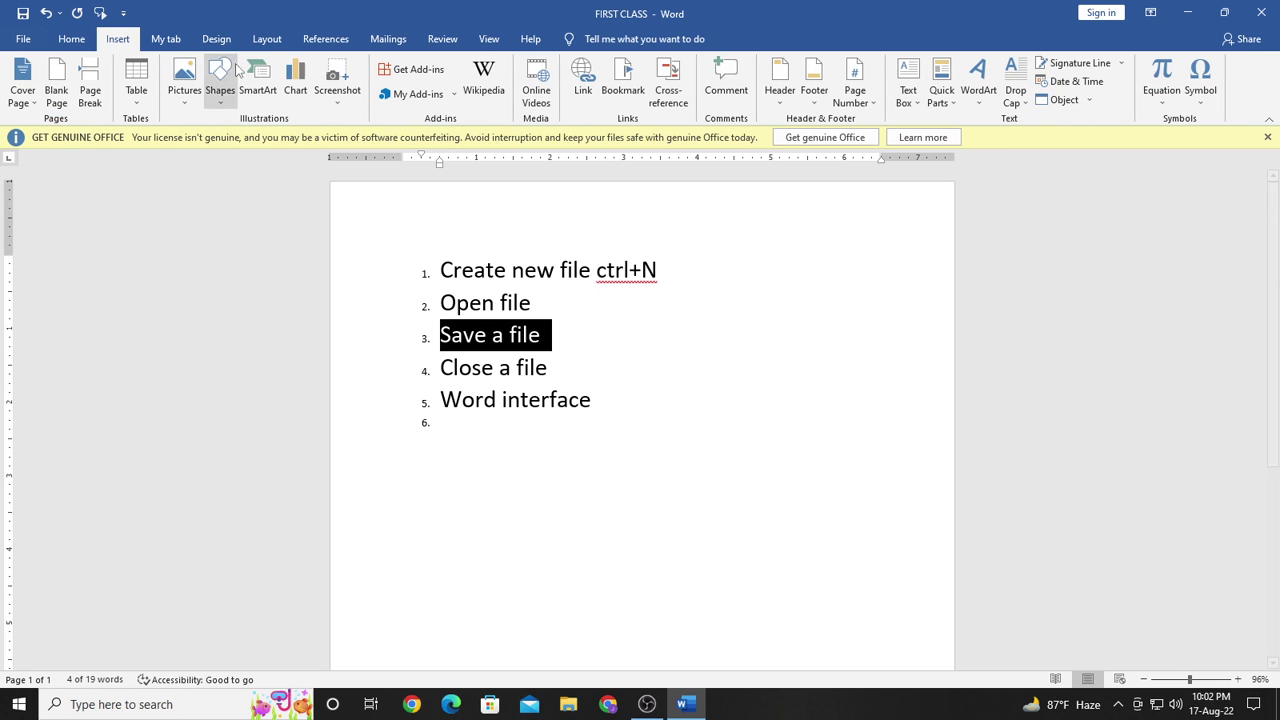
{"action": "double_click", "coordinate": [118, 39]}
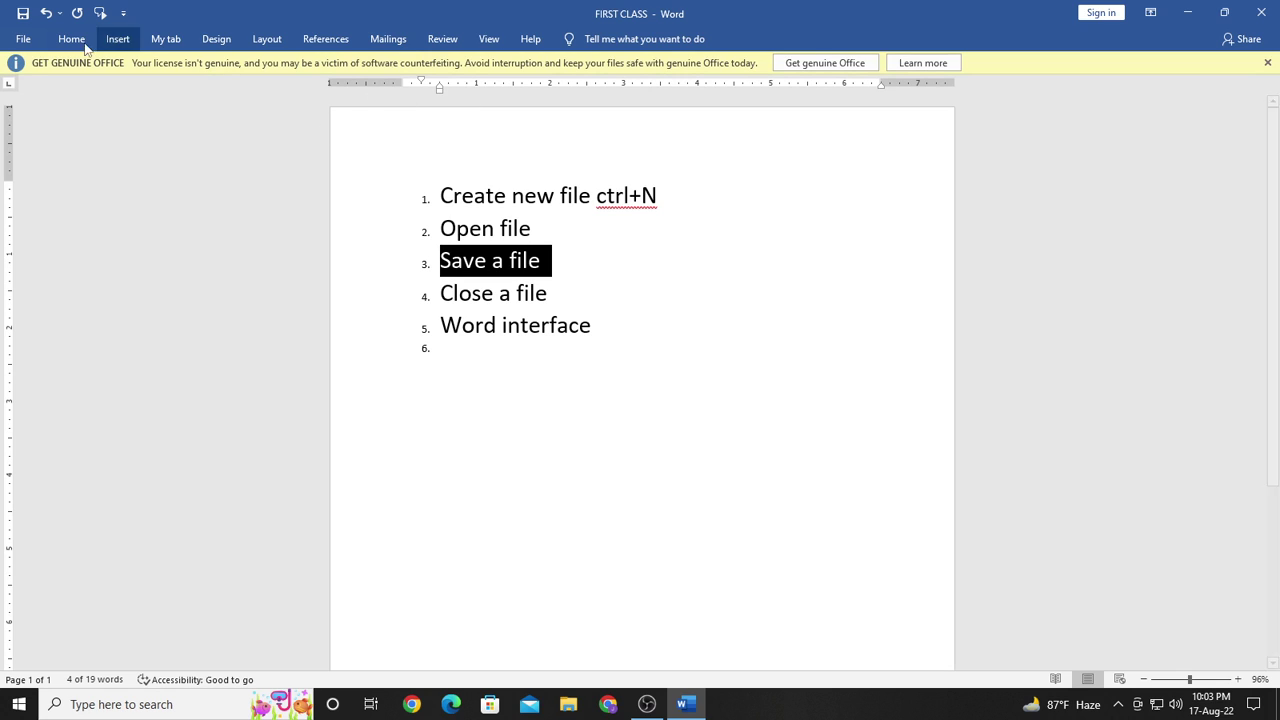
{"action": "double_click", "coordinate": [114, 44]}
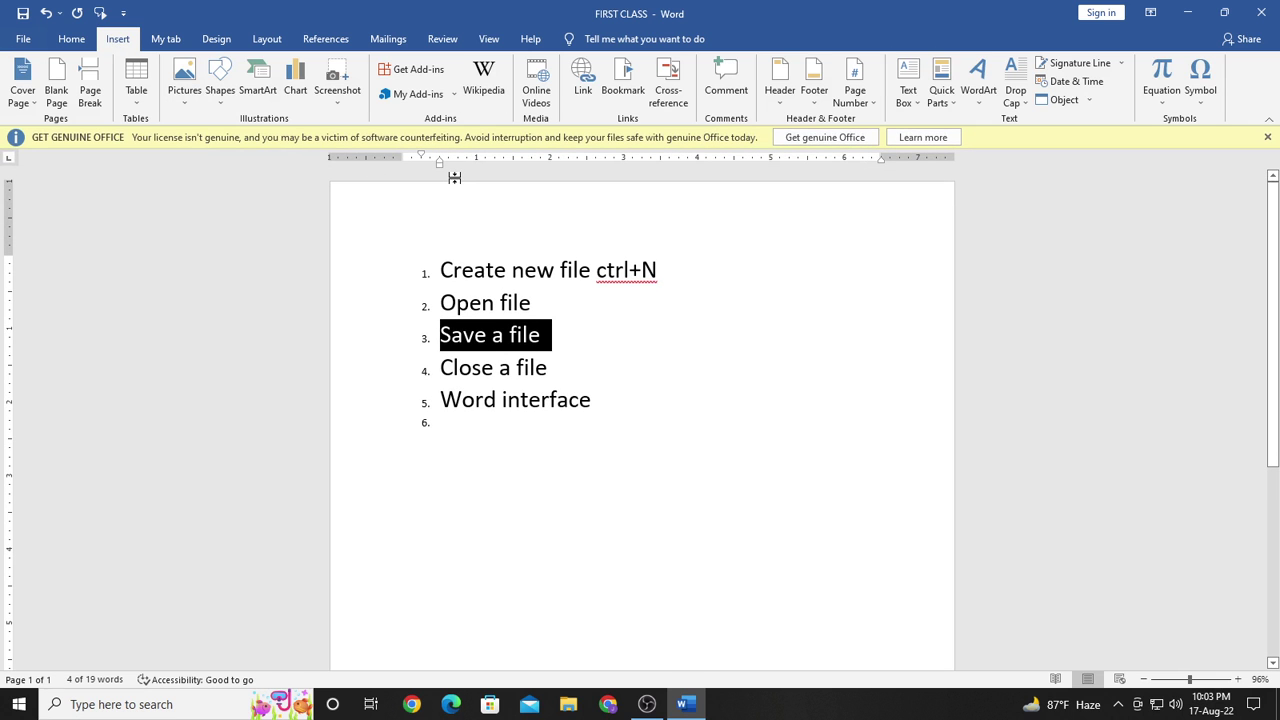
Show the Design tab's theme options, collapse and re-expand the ribbon, and dismiss the Get Genuine Office warning.
{"action": "left_click", "coordinate": [218, 40]}
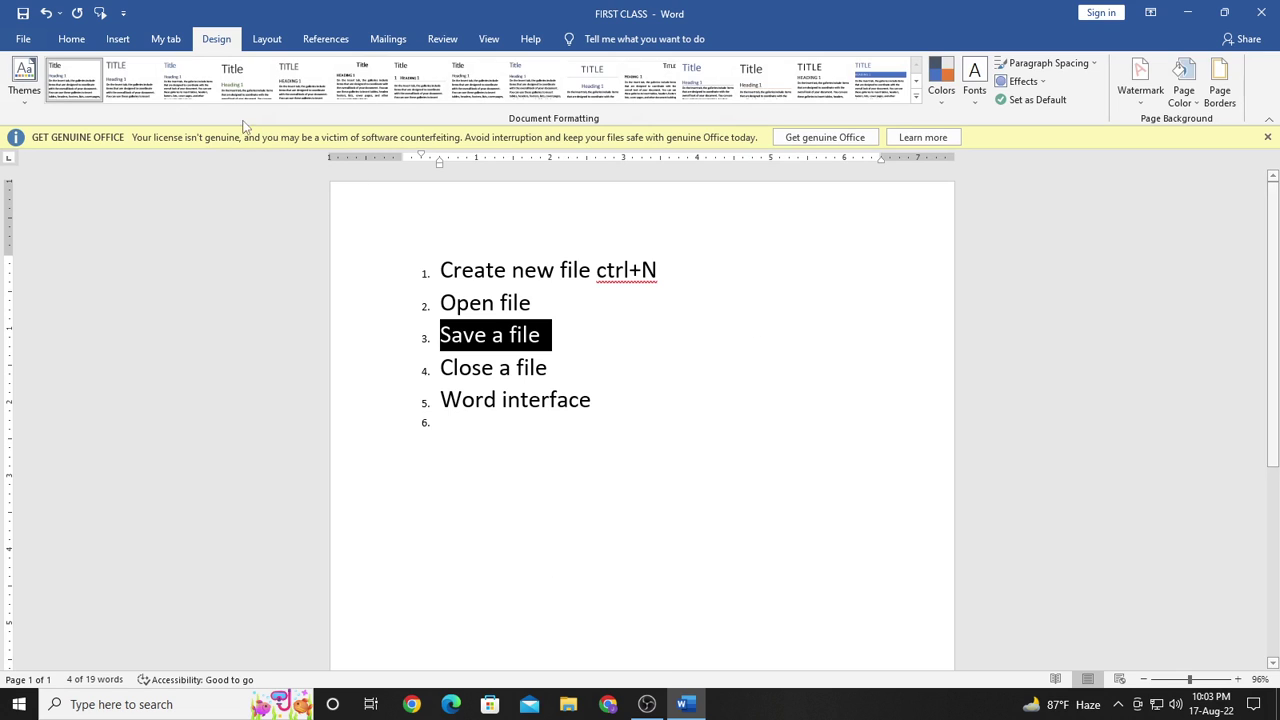
{"action": "double_click", "coordinate": [222, 40]}
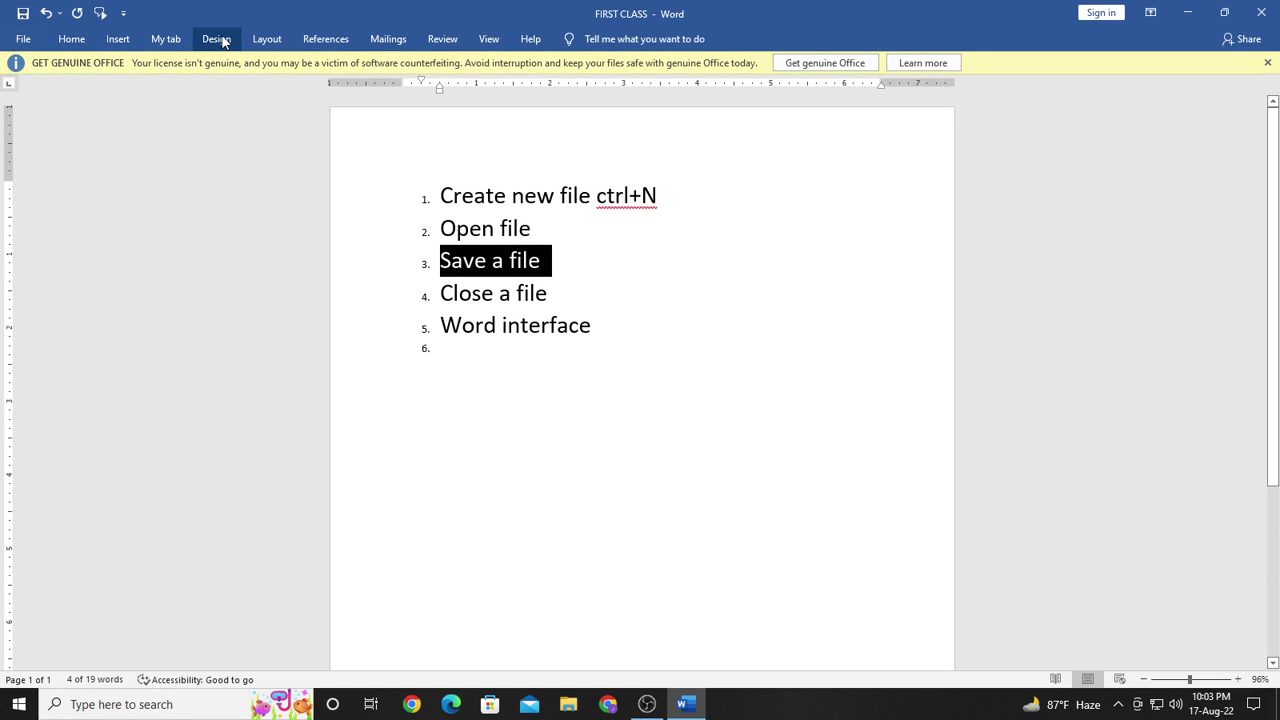
{"action": "double_click", "coordinate": [218, 38]}
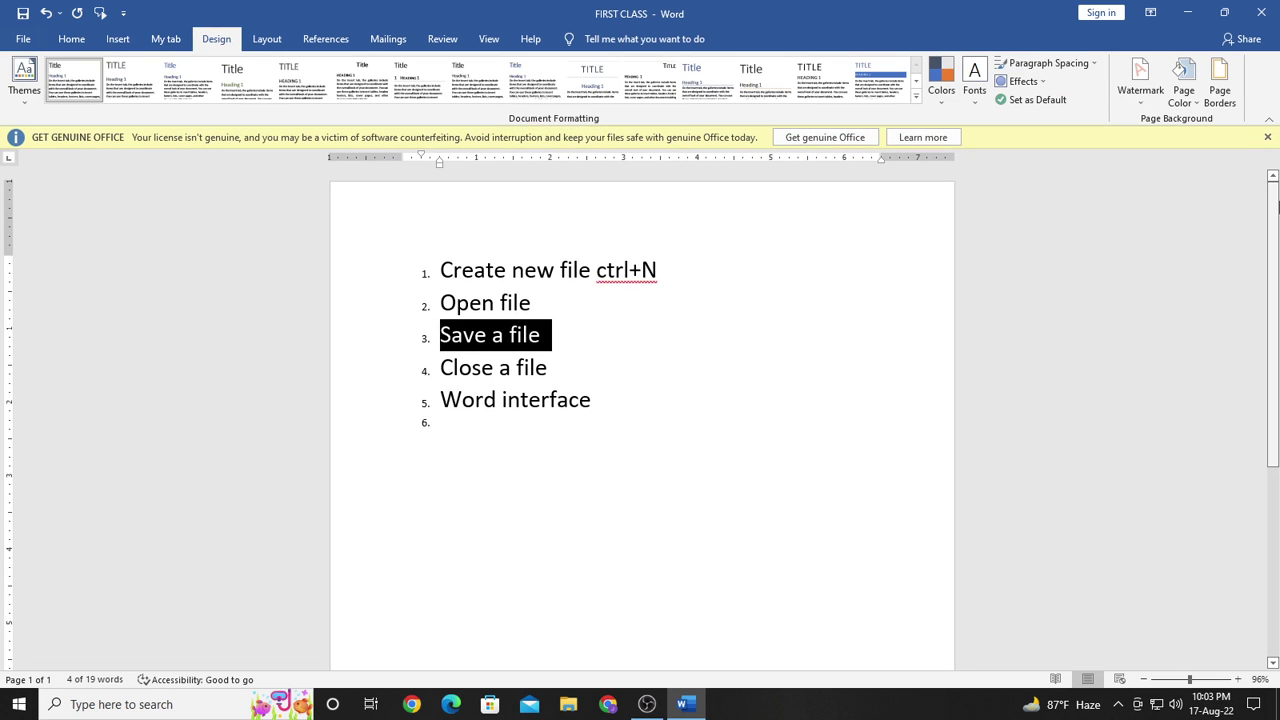
{"action": "left_click", "coordinate": [1268, 139]}
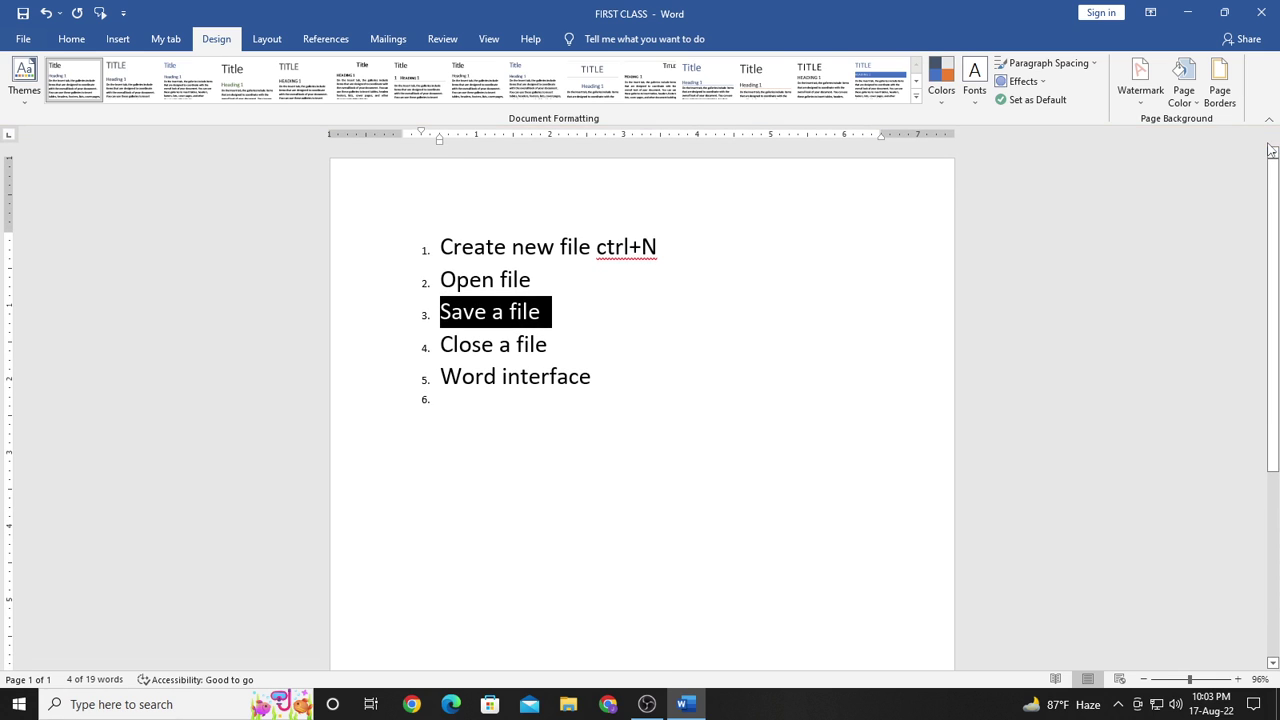